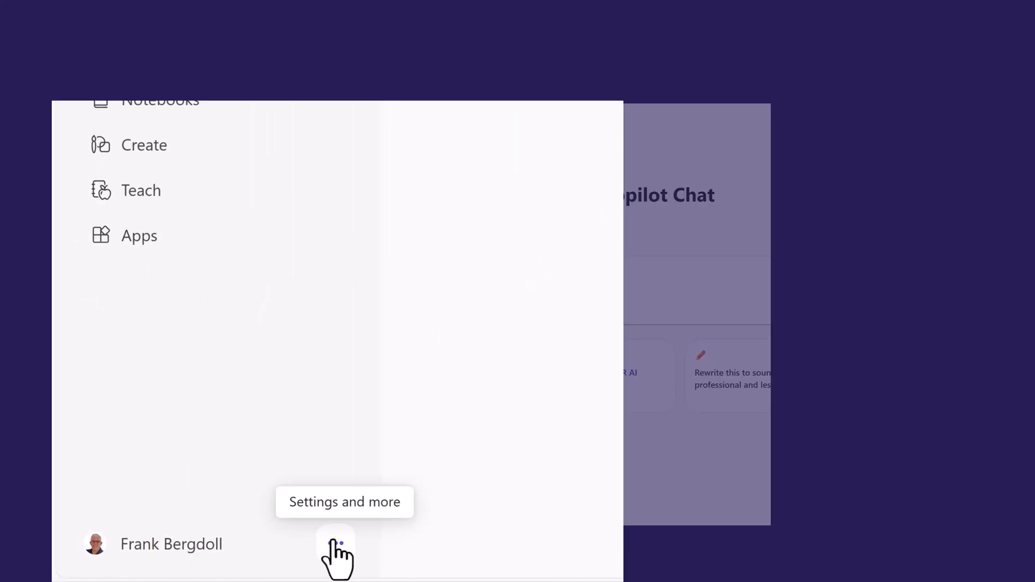
{"action": "left_click", "coordinate": [203, 561]}
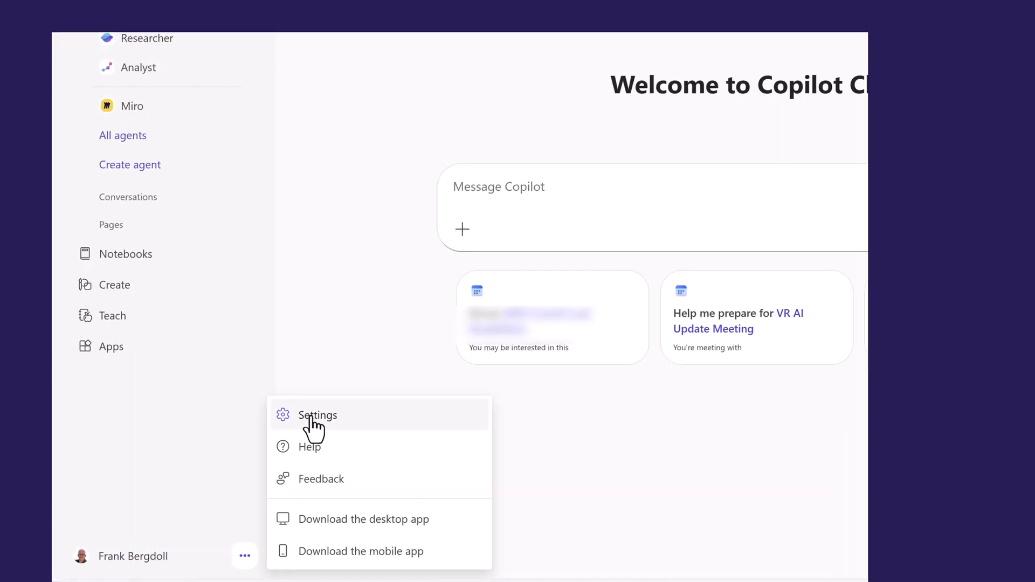
{"action": "left_click", "coordinate": [252, 458]}
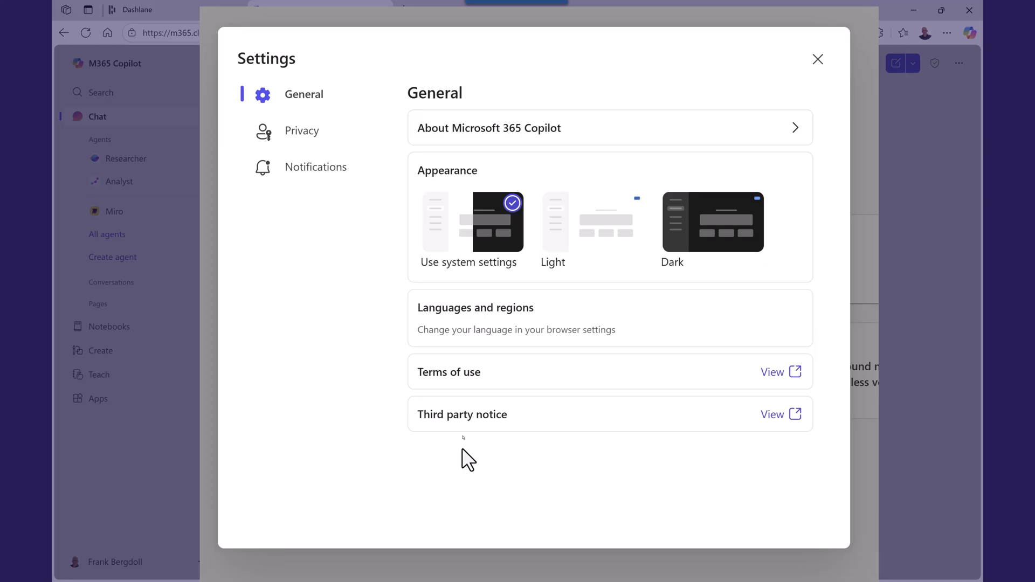
{"action": "left_click", "coordinate": [315, 152]}
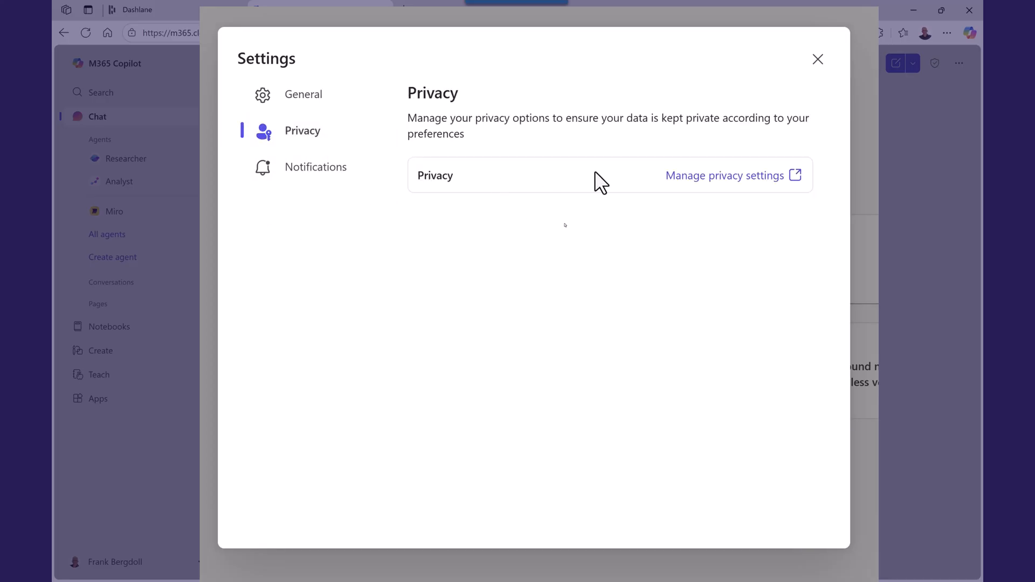
{"action": "left_click", "coordinate": [720, 178]}
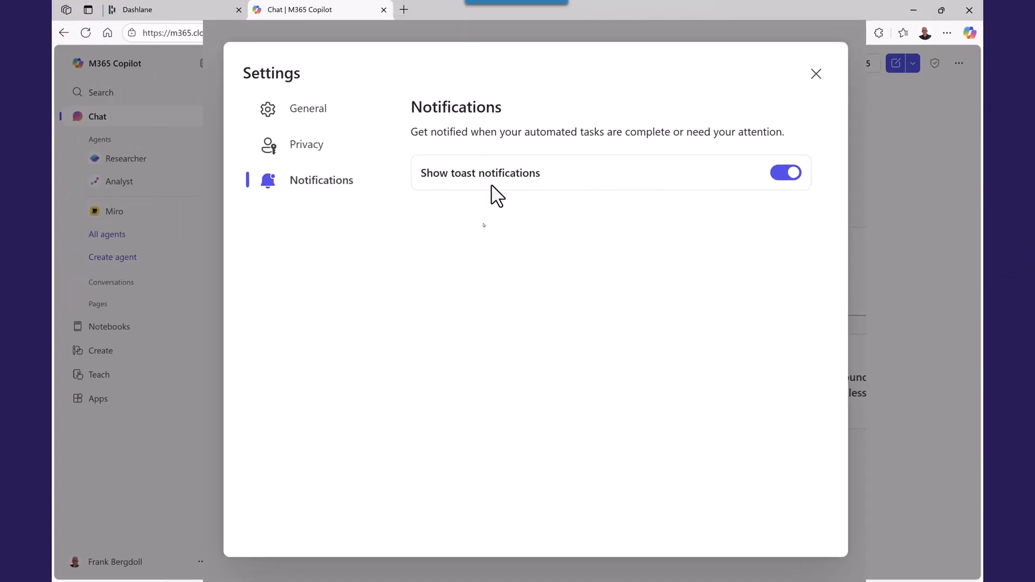
{"action": "left_click", "coordinate": [311, 123]}
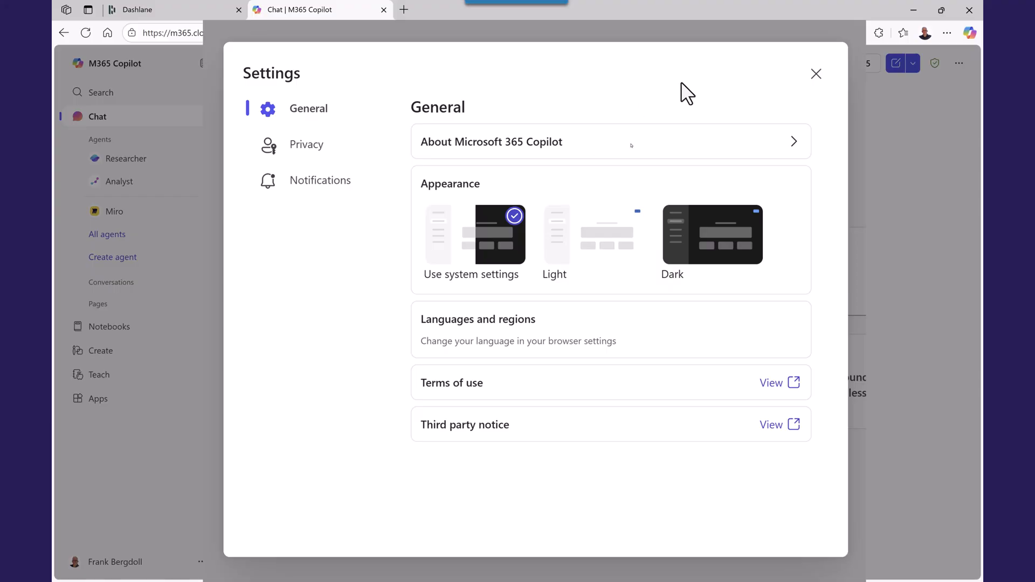
{"action": "left_click", "coordinate": [816, 75]}
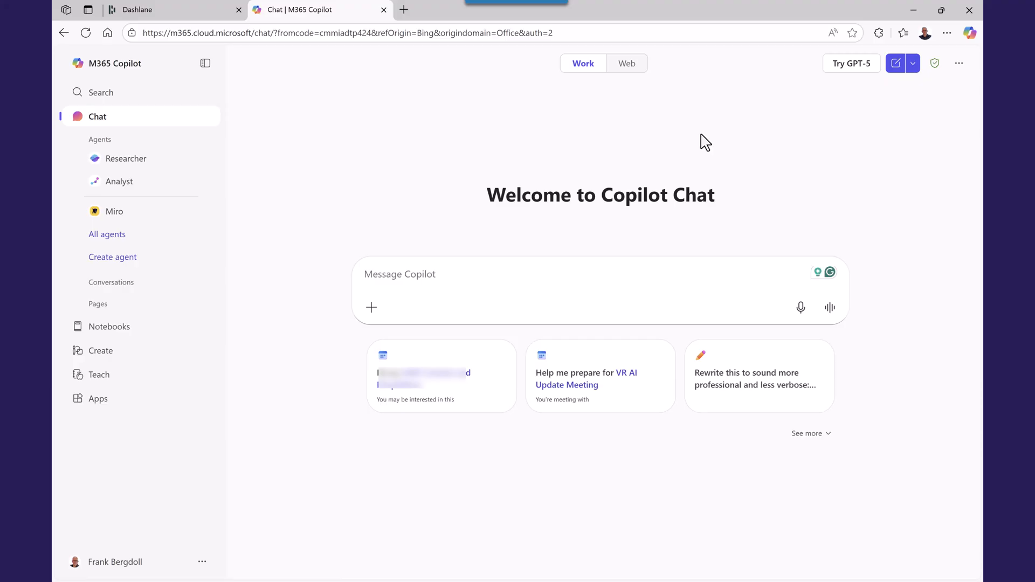
- Turn on GPT-5 for Copilot Chat from the extra options menu
{"action": "left_click", "coordinate": [959, 64]}
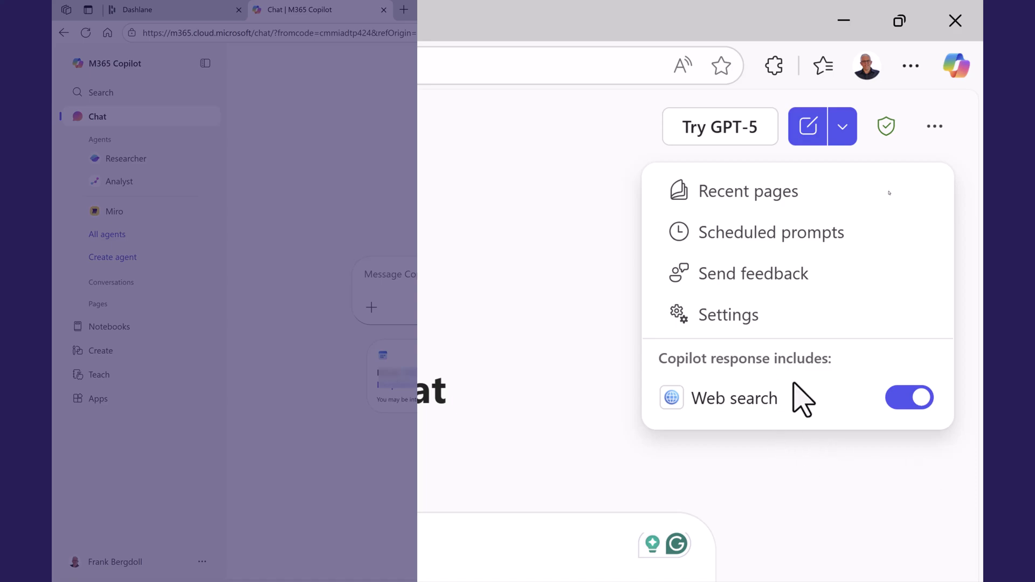
{"action": "left_click", "coordinate": [733, 138]}
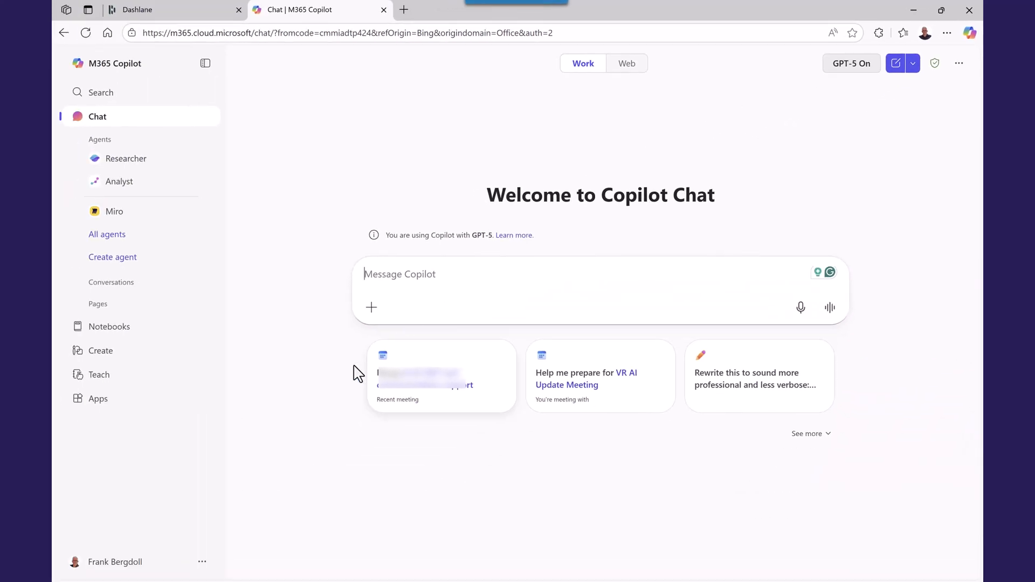
- Download the Microsoft 365 Copilot desktop app from the Store page and run its installer
{"action": "left_click", "coordinate": [202, 561]}
{"action": "left_click", "coordinate": [264, 540]}
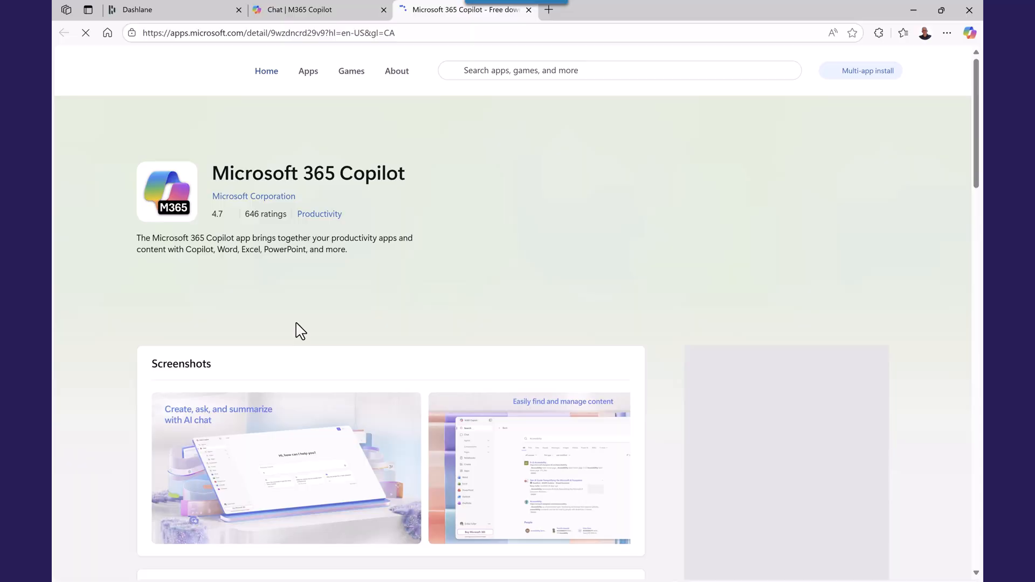
{"action": "left_click", "coordinate": [210, 293]}
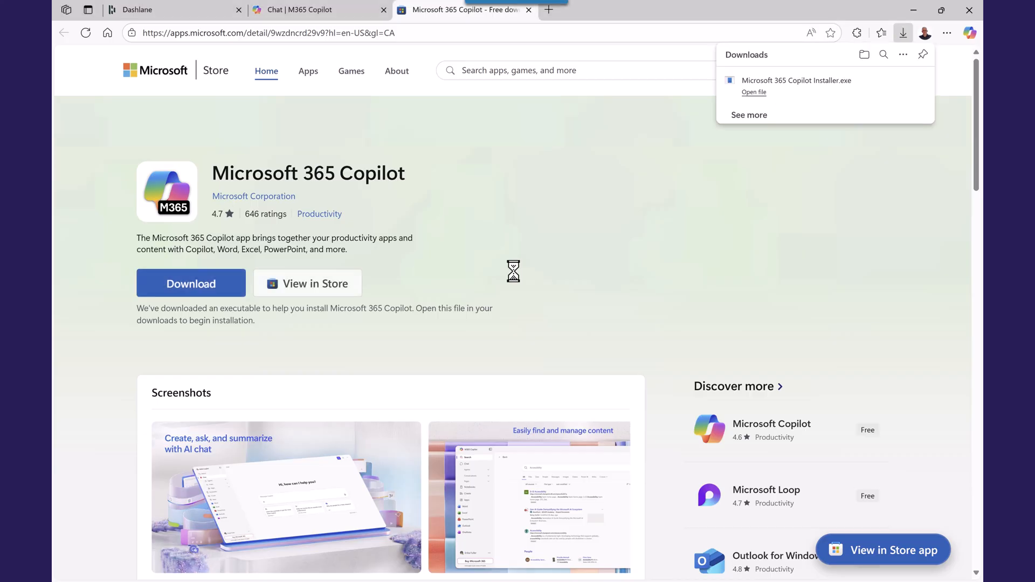
{"action": "left_click", "coordinate": [755, 93]}
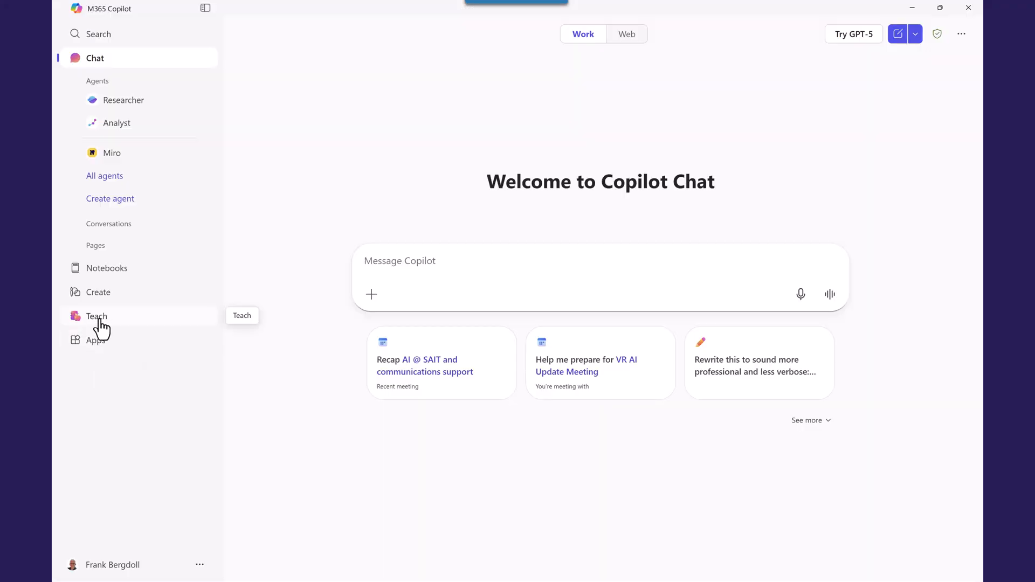
- Browse the Teach area's educator resource carousel and the teaching-history filter options
{"action": "left_click", "coordinate": [102, 327]}
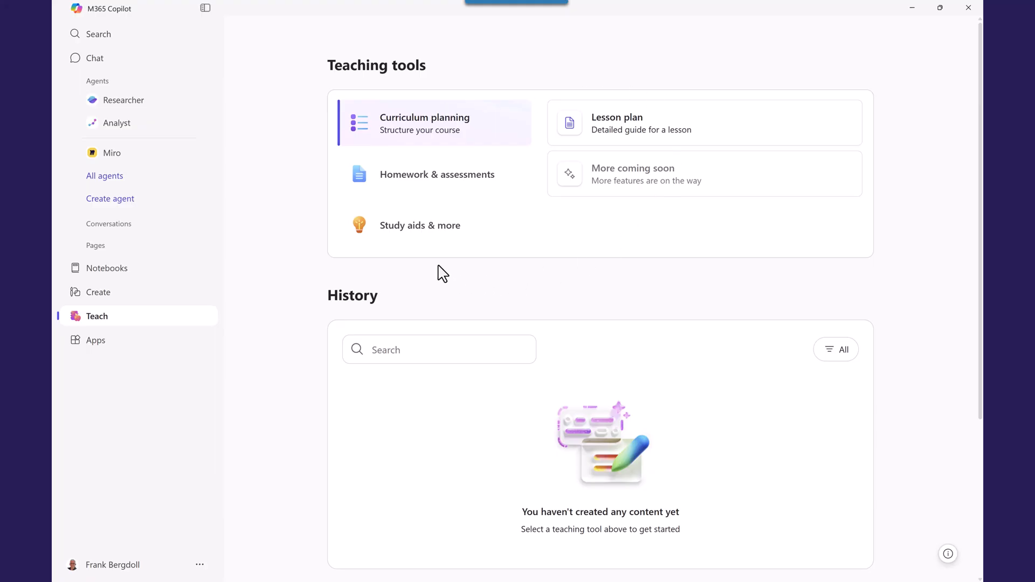
{"action": "scroll", "coordinate": [567, 357], "scroll_direction": "down", "scroll_amount": 3}
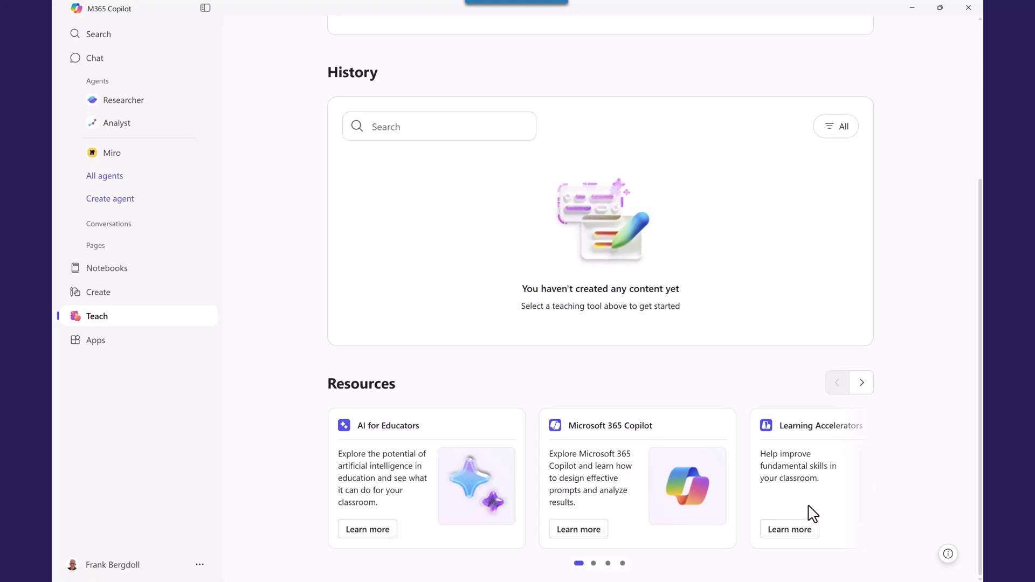
{"action": "left_click", "coordinate": [859, 385]}
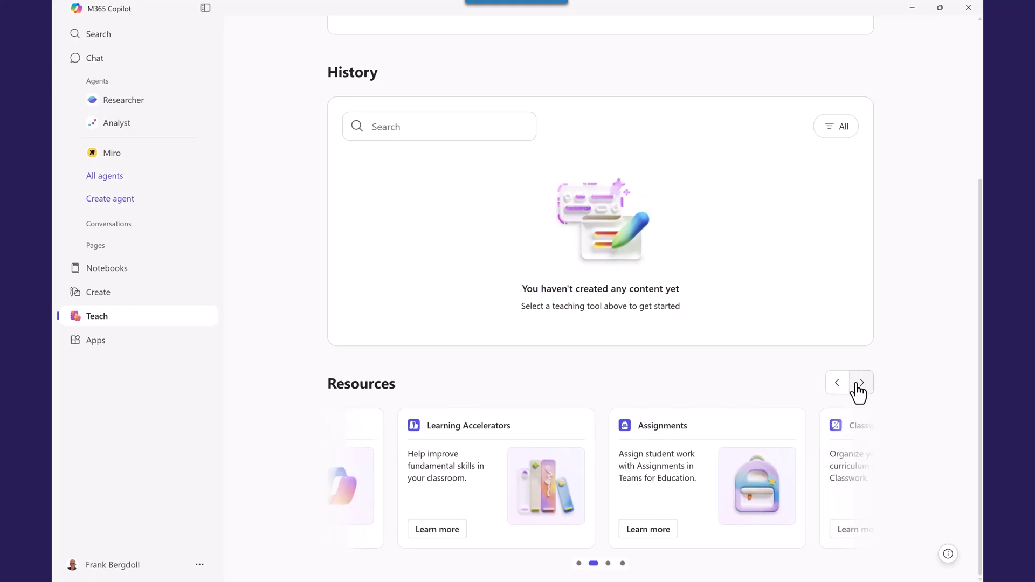
{"action": "left_click", "coordinate": [859, 385]}
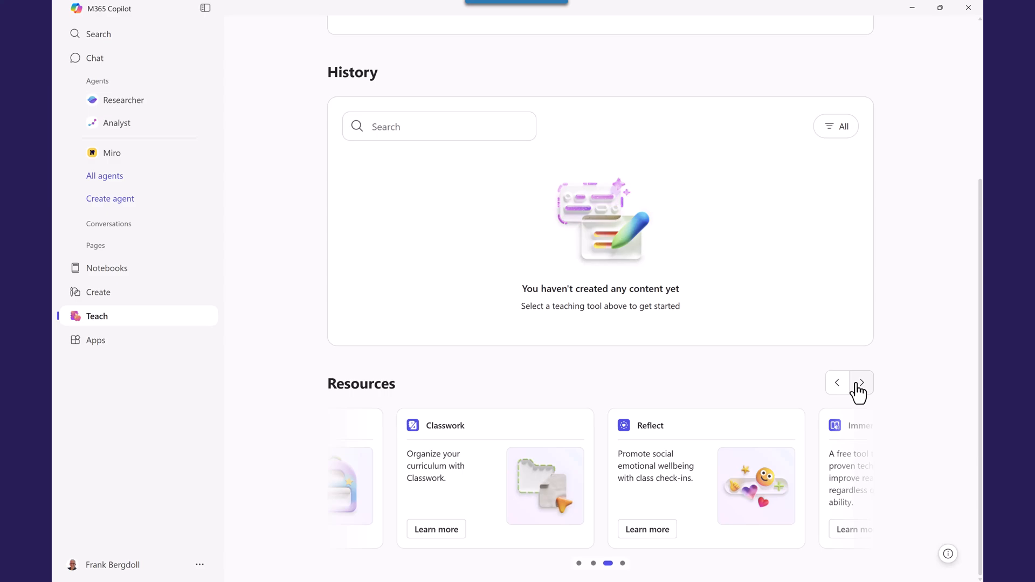
{"action": "left_click", "coordinate": [858, 385]}
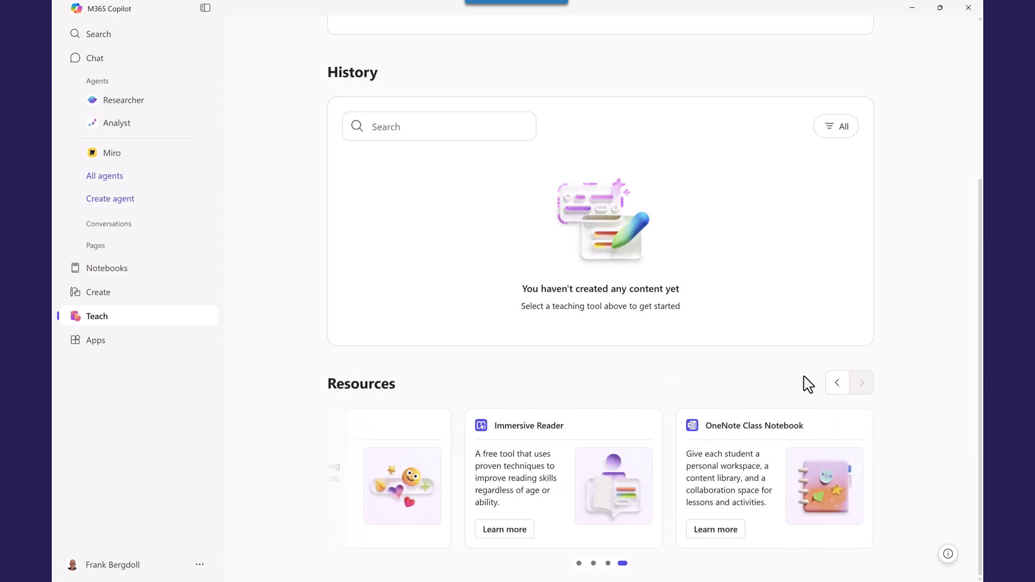
{"action": "left_click", "coordinate": [835, 130]}
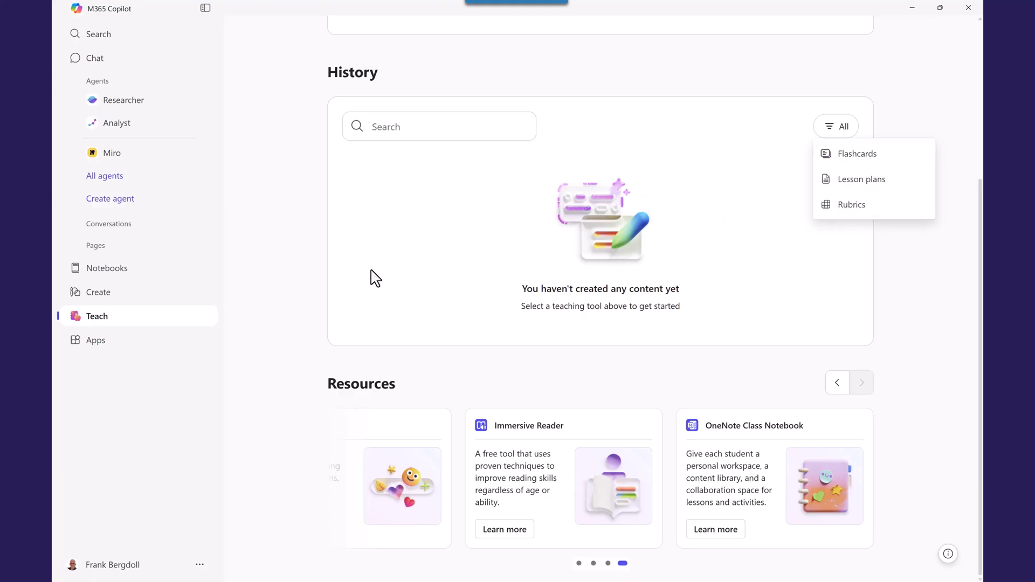
{"action": "scroll", "coordinate": [283, 288], "scroll_direction": "up", "scroll_amount": 2}
{"action": "scroll", "coordinate": [285, 289], "scroll_direction": "up", "scroll_amount": 3}
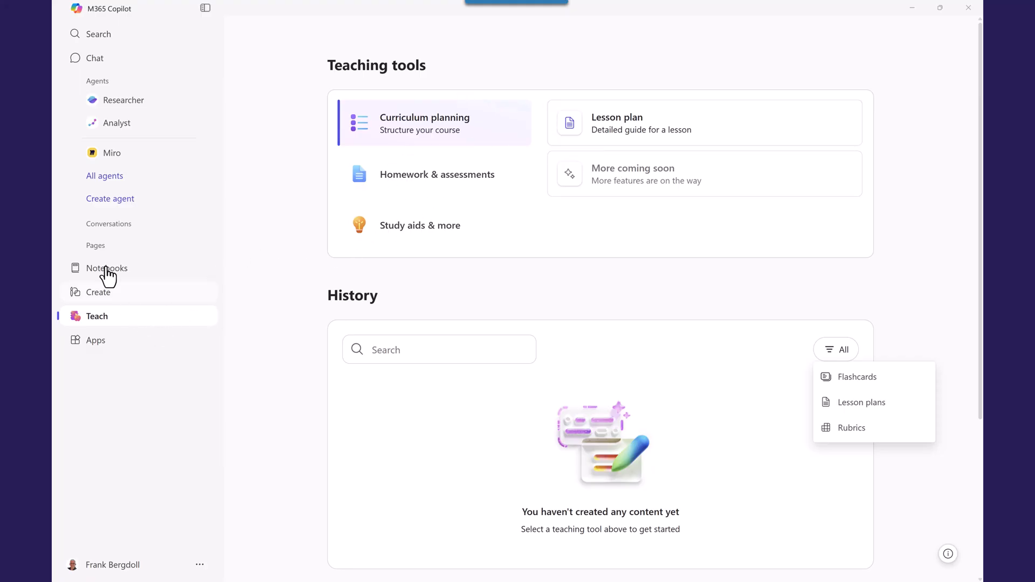
- Browse all templates on the Create page and show the Education category
{"action": "left_click", "coordinate": [101, 295]}
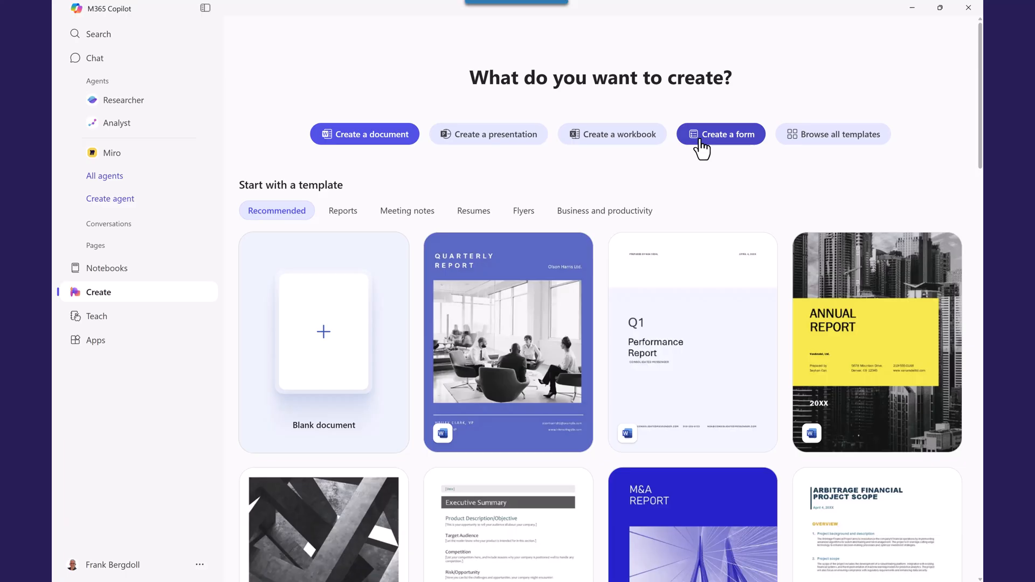
{"action": "left_click", "coordinate": [813, 140]}
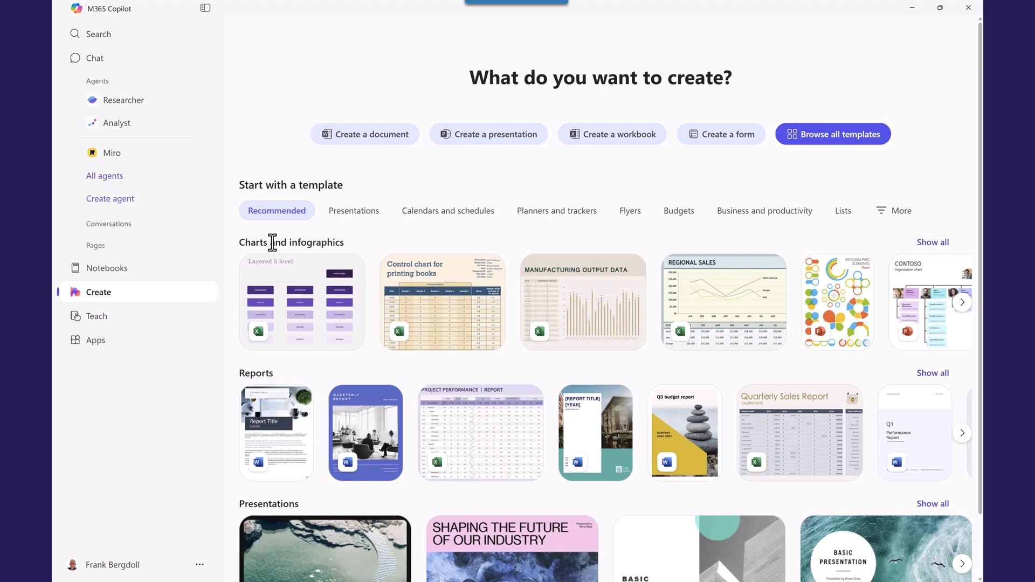
{"action": "left_click", "coordinate": [901, 217]}
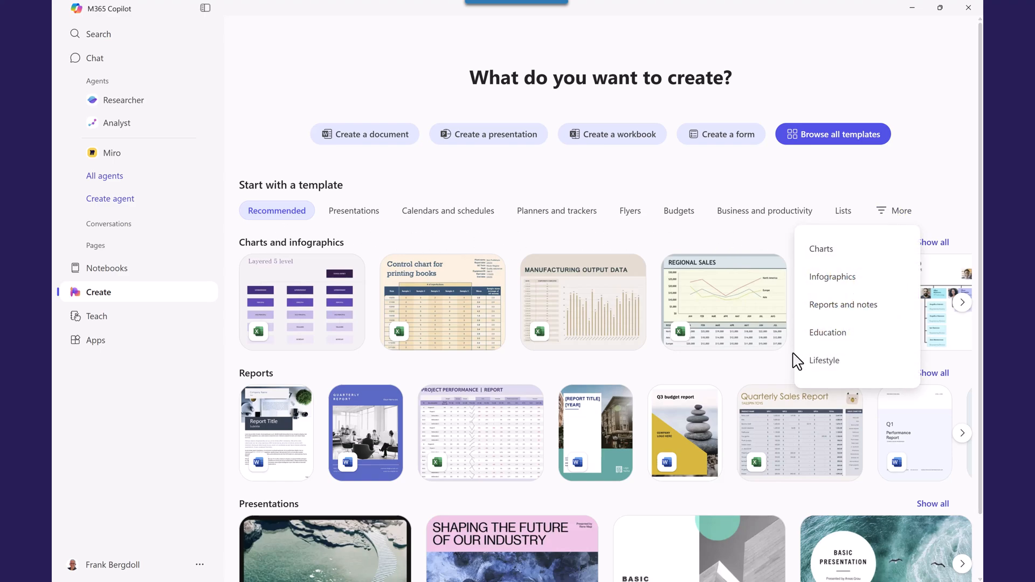
{"action": "left_click", "coordinate": [819, 339]}
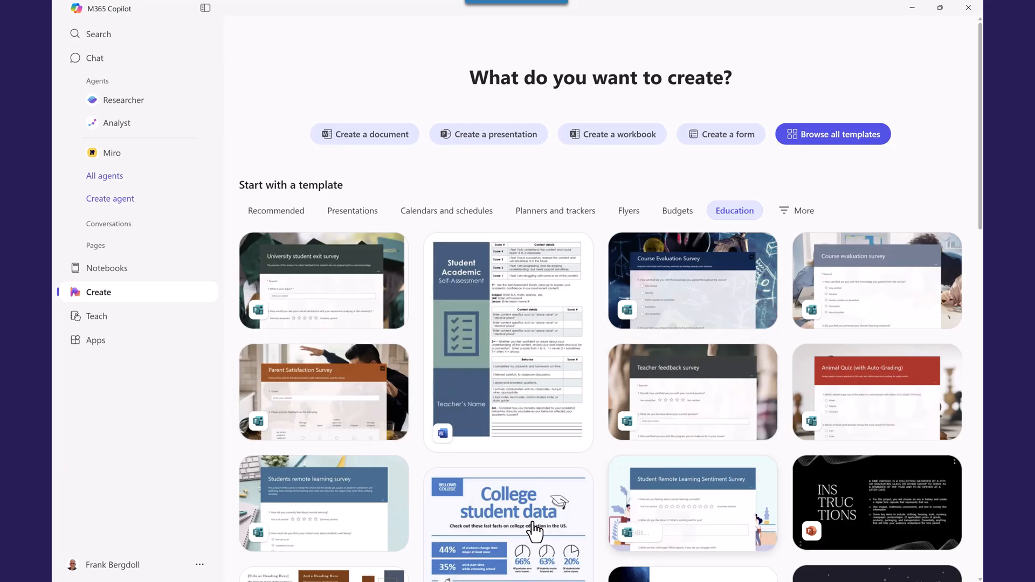
{"action": "scroll", "coordinate": [422, 389], "scroll_direction": "down", "scroll_amount": 2}
{"action": "scroll", "coordinate": [424, 389], "scroll_direction": "down", "scroll_amount": 2}
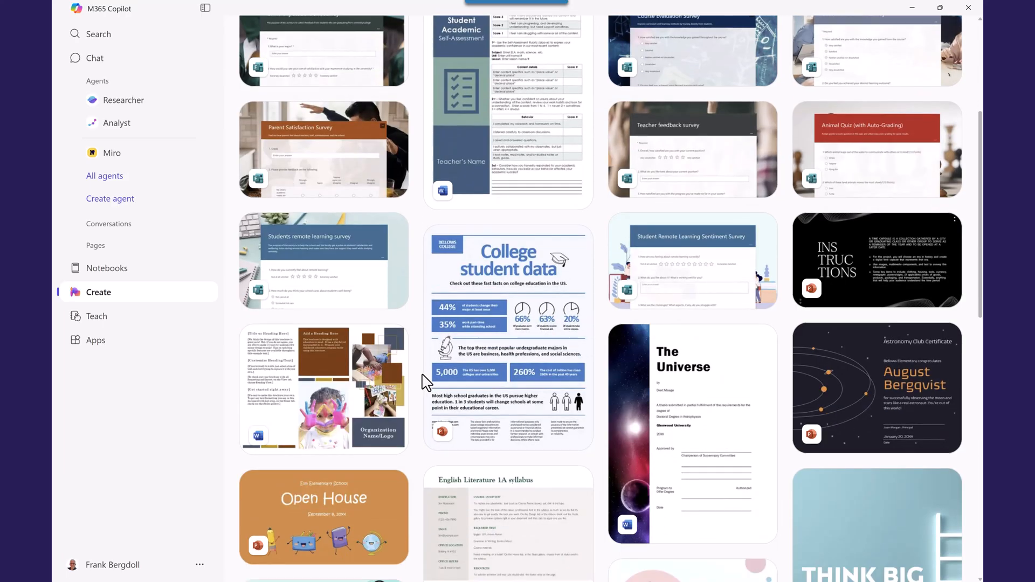
{"action": "scroll", "coordinate": [468, 342], "scroll_direction": "down", "scroll_amount": 2}
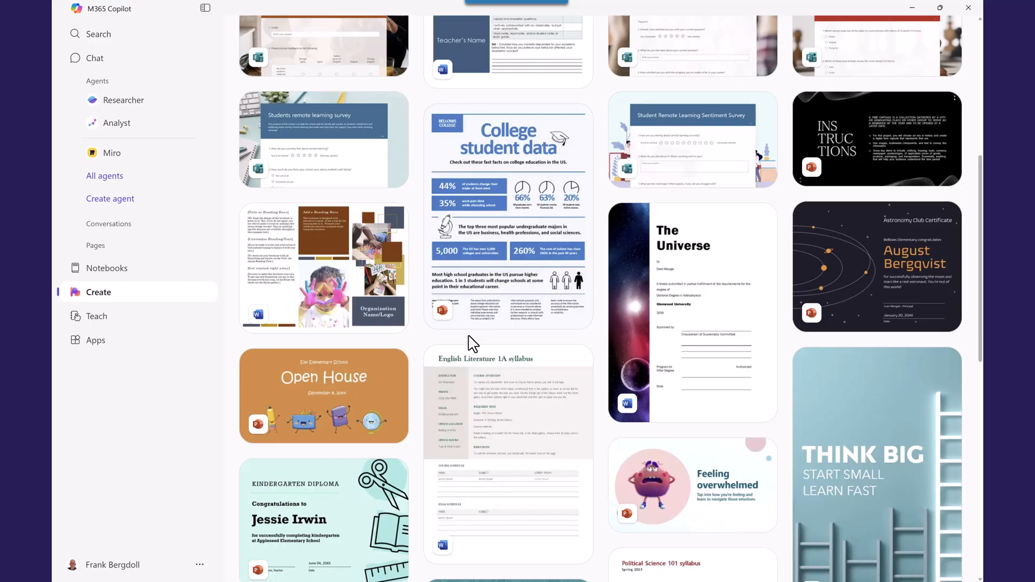
{"action": "scroll", "coordinate": [472, 342], "scroll_direction": "up", "scroll_amount": 6}
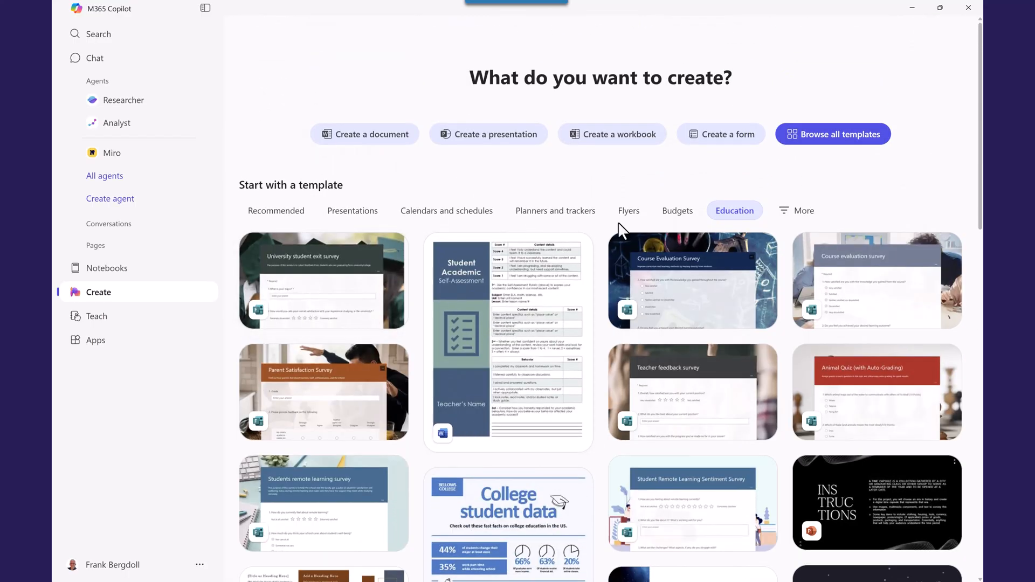
- Show the flyer and budget templates, then the additional category menu again
{"action": "left_click", "coordinate": [628, 213]}
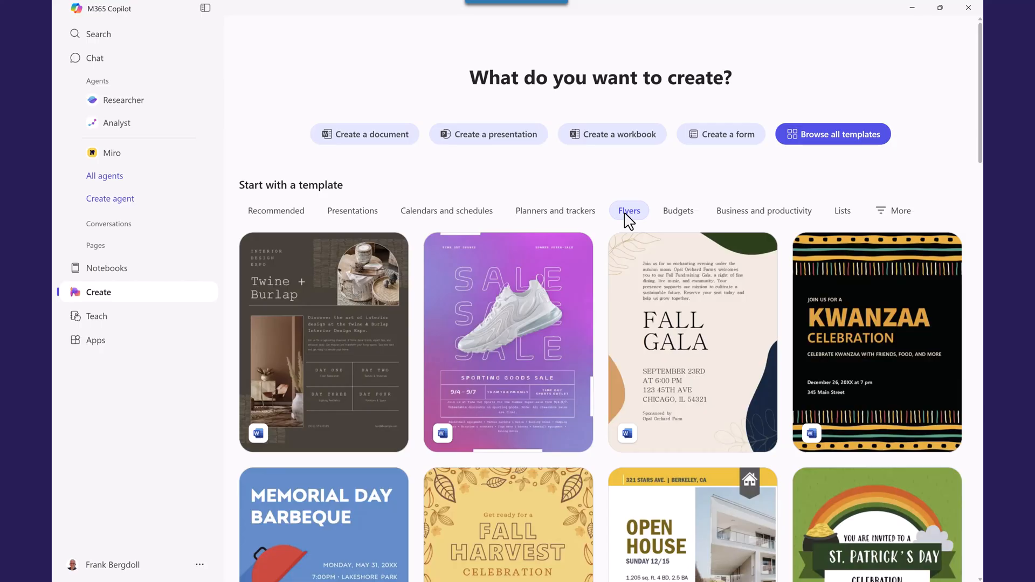
{"action": "left_click", "coordinate": [674, 217]}
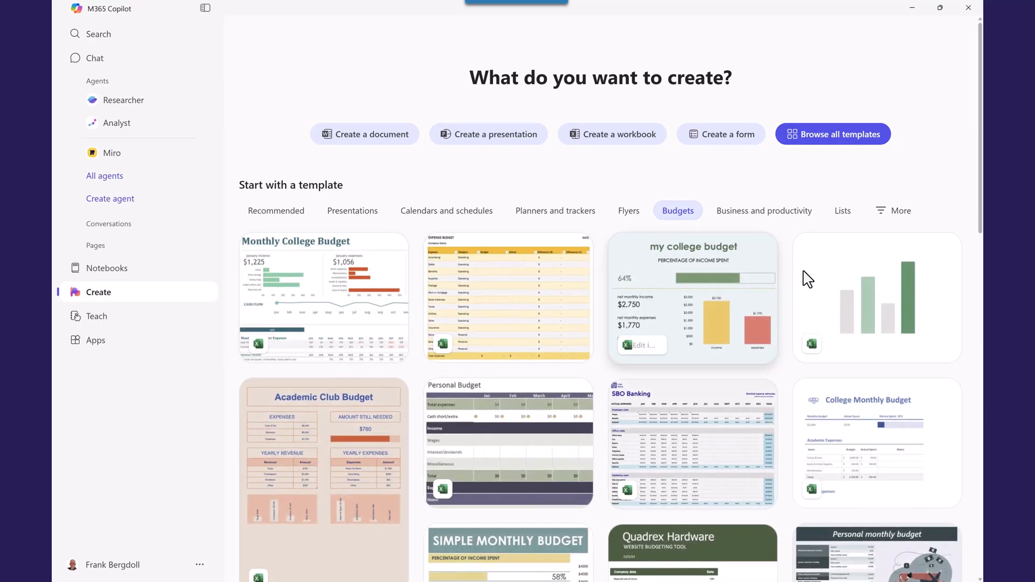
{"action": "left_click", "coordinate": [881, 216]}
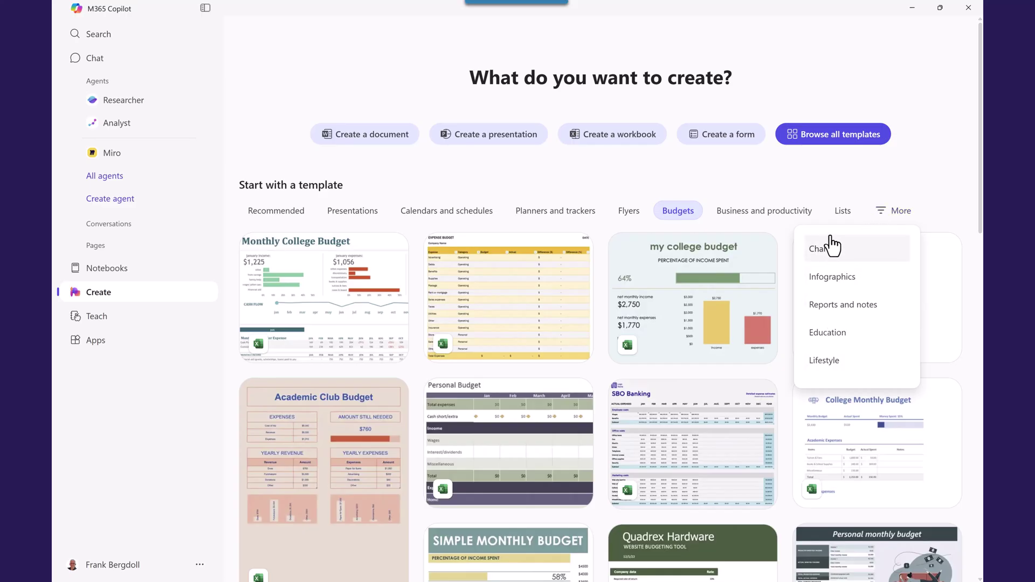
- Show the Notebooks landing page for creating a Copilot Notebook
{"action": "left_click", "coordinate": [118, 280]}
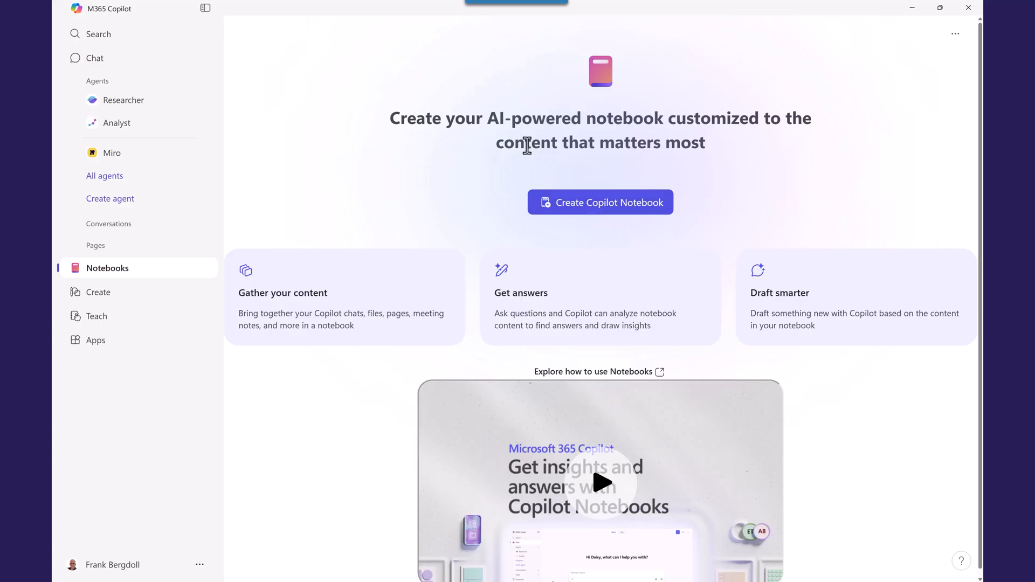
{"action": "scroll", "coordinate": [839, 441], "scroll_direction": "down", "scroll_amount": 1}
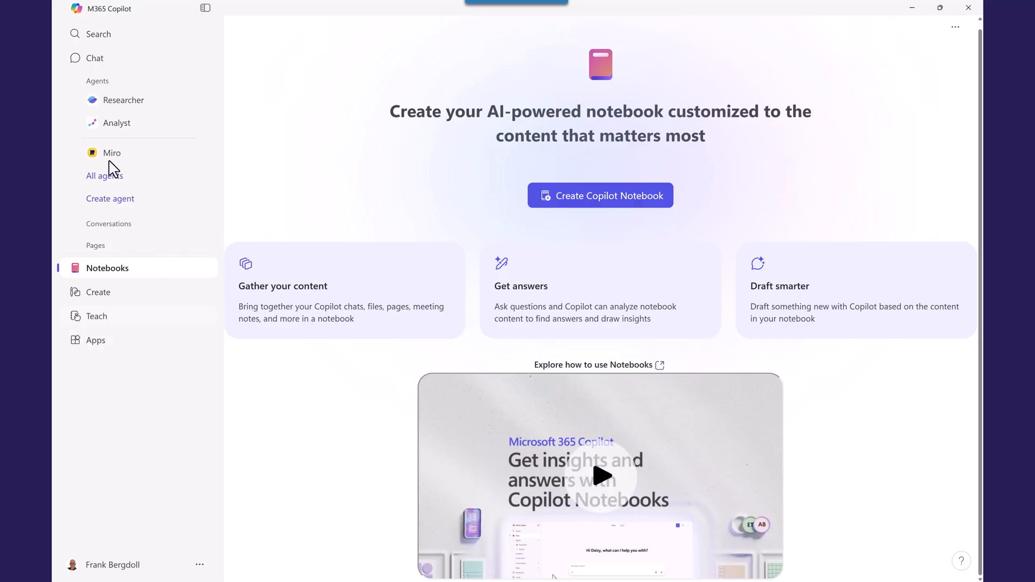
- Browse the Apps page categories including Staff Resources and Productivity Applications
{"action": "left_click", "coordinate": [96, 349]}
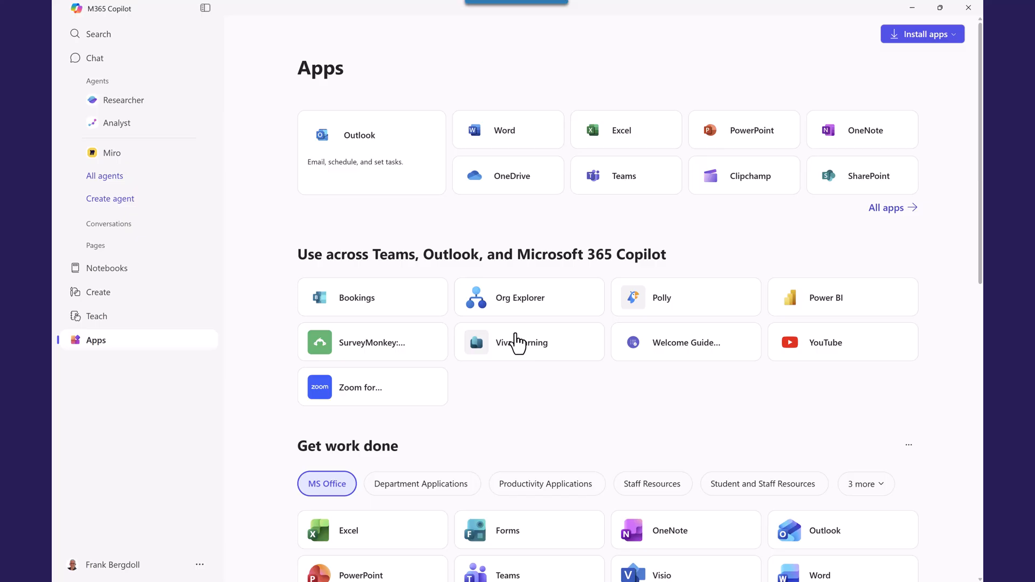
{"action": "scroll", "coordinate": [706, 416], "scroll_direction": "down", "scroll_amount": 3}
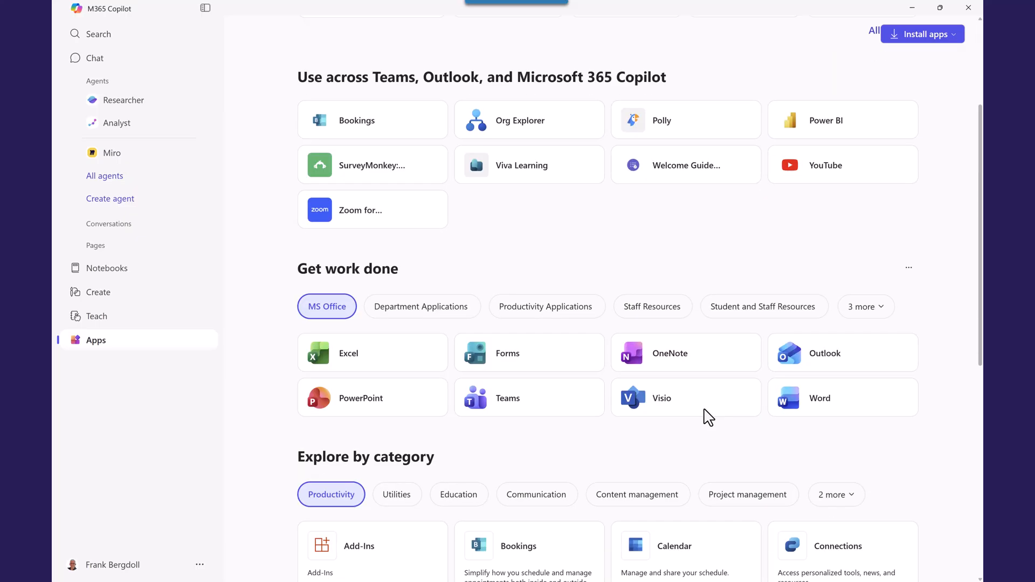
{"action": "scroll", "coordinate": [609, 434], "scroll_direction": "down", "scroll_amount": 1}
{"action": "scroll", "coordinate": [609, 434], "scroll_direction": "down", "scroll_amount": 2}
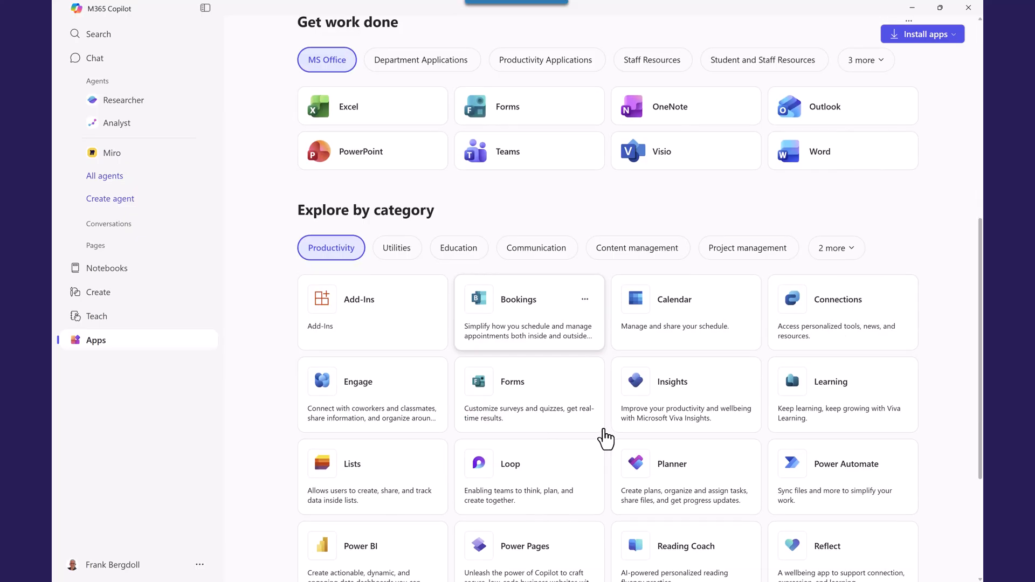
{"action": "scroll", "coordinate": [606, 436], "scroll_direction": "down", "scroll_amount": 2}
{"action": "scroll", "coordinate": [606, 437], "scroll_direction": "down", "scroll_amount": 1}
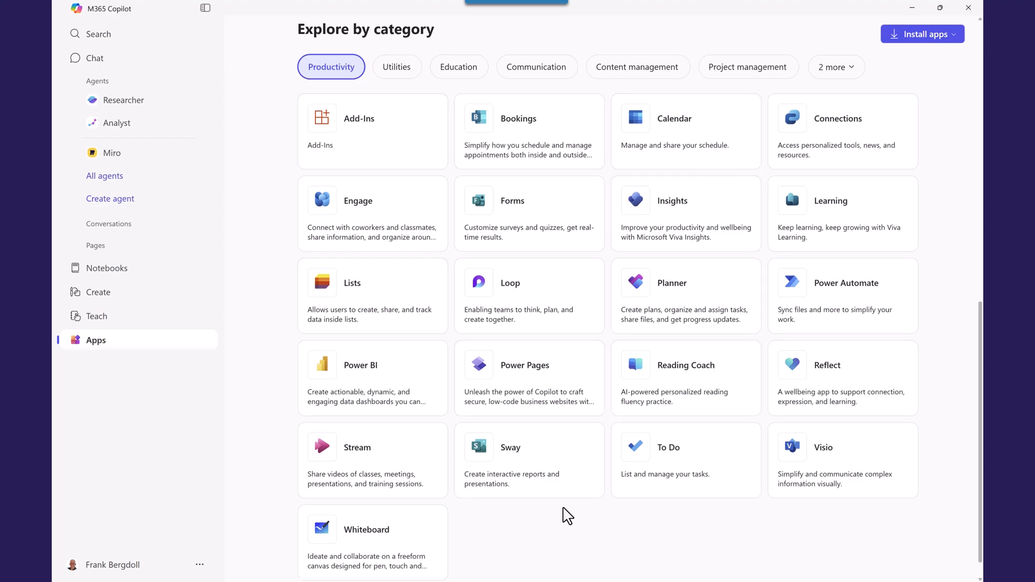
{"action": "scroll", "coordinate": [566, 516], "scroll_direction": "up", "scroll_amount": 4}
{"action": "scroll", "coordinate": [567, 516], "scroll_direction": "up", "scroll_amount": 4}
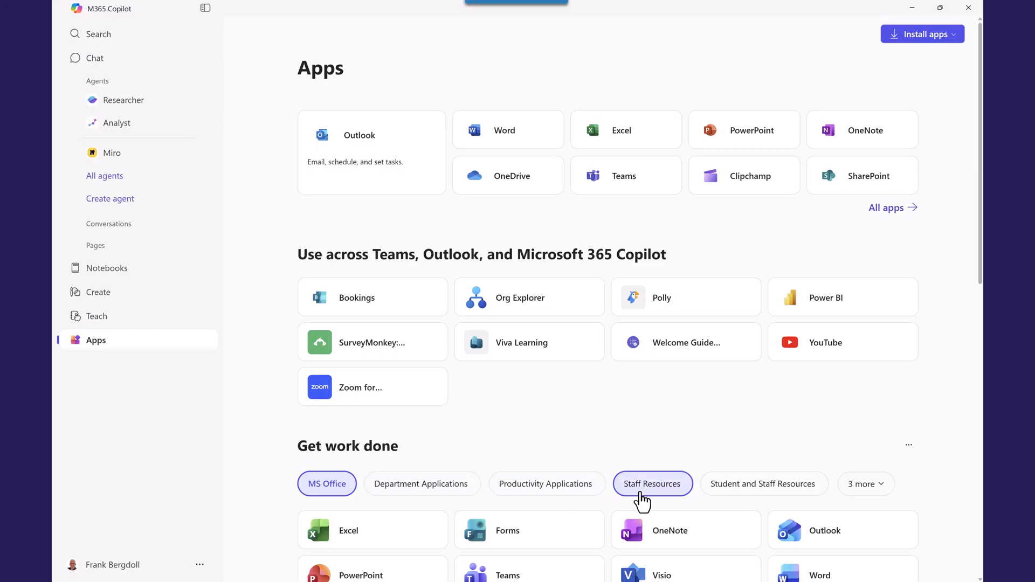
{"action": "left_click", "coordinate": [859, 485]}
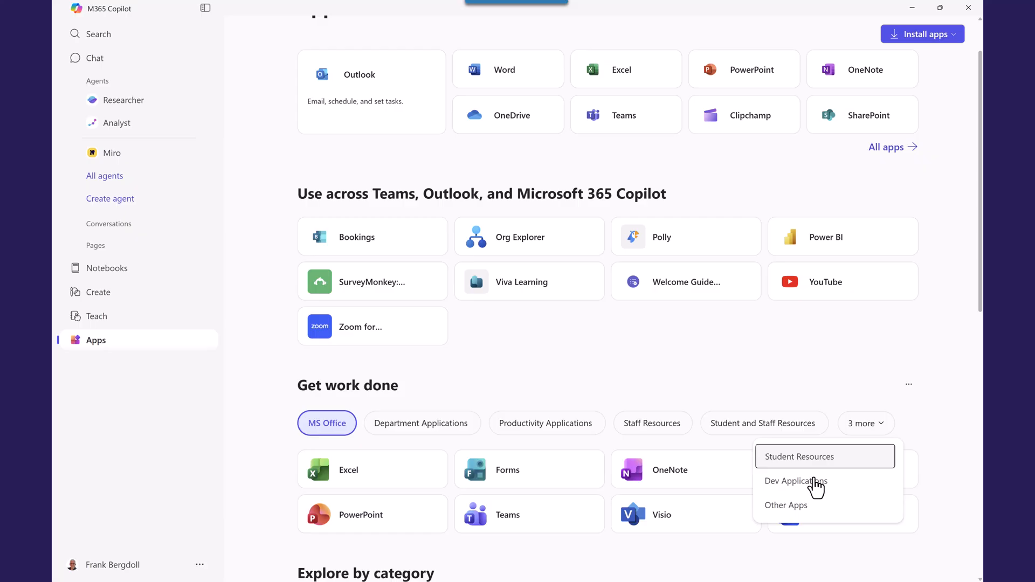
{"action": "left_click", "coordinate": [659, 433]}
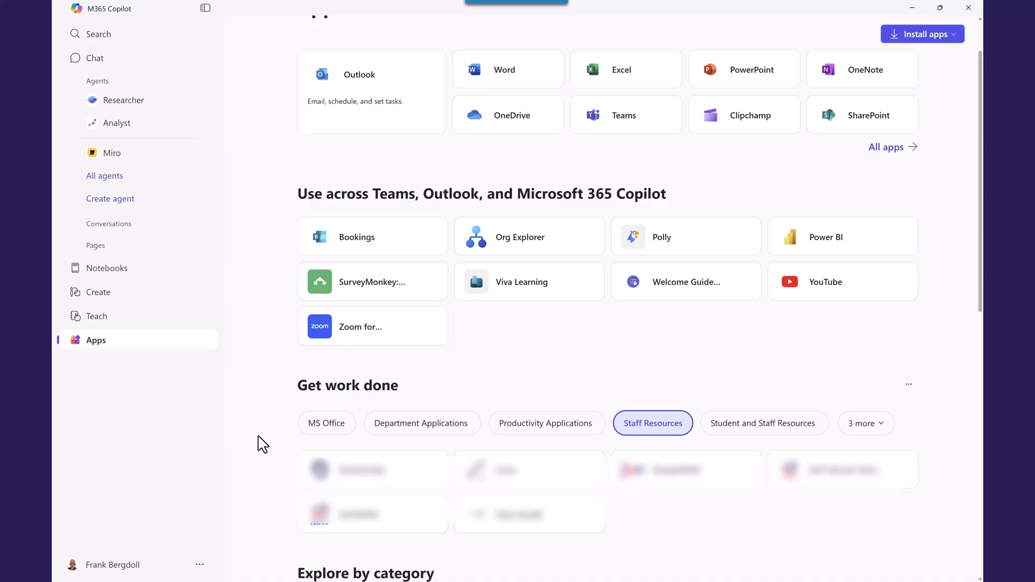
{"action": "left_click", "coordinate": [544, 423]}
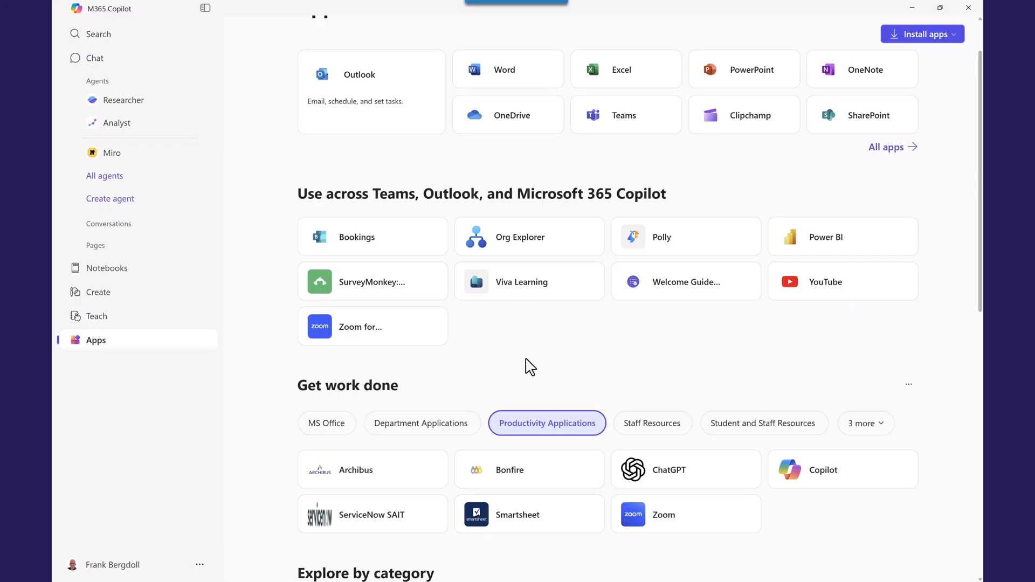
- View Department Applications and MS Office apps, then the complete All apps list
{"action": "left_click", "coordinate": [411, 421]}
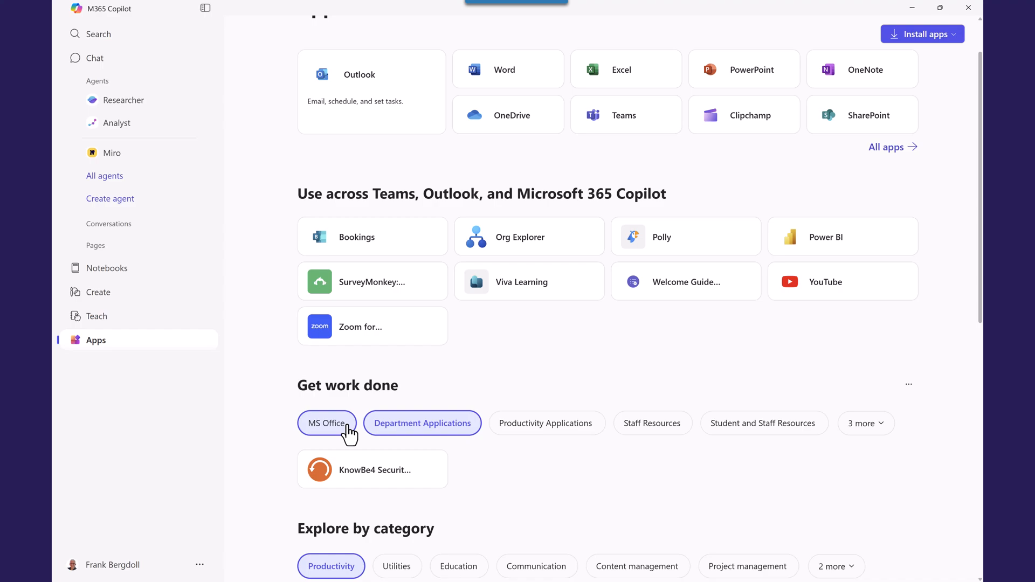
{"action": "left_click", "coordinate": [324, 425]}
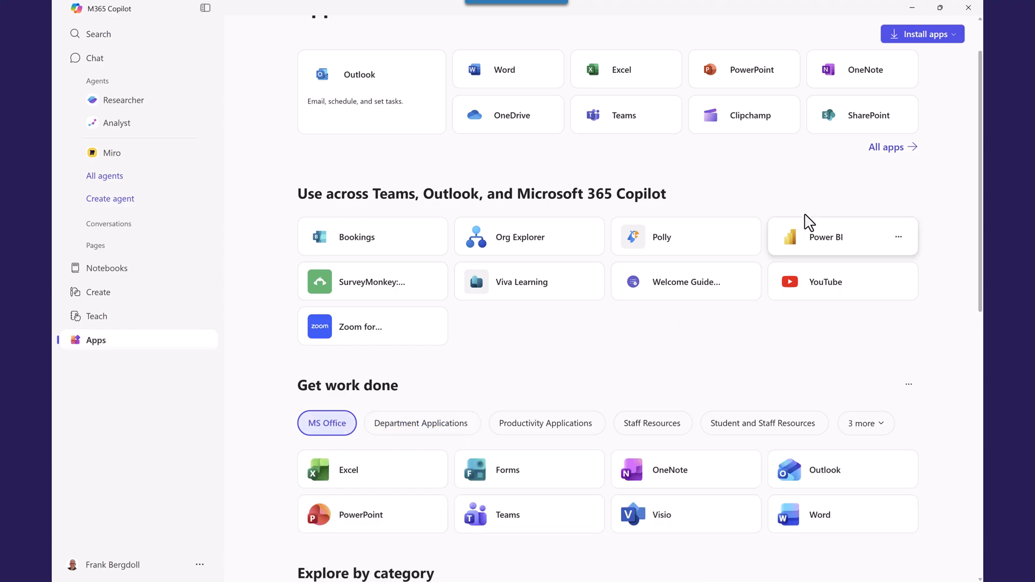
{"action": "scroll", "coordinate": [789, 227], "scroll_direction": "up", "scroll_amount": 1}
{"action": "left_click", "coordinate": [877, 221]}
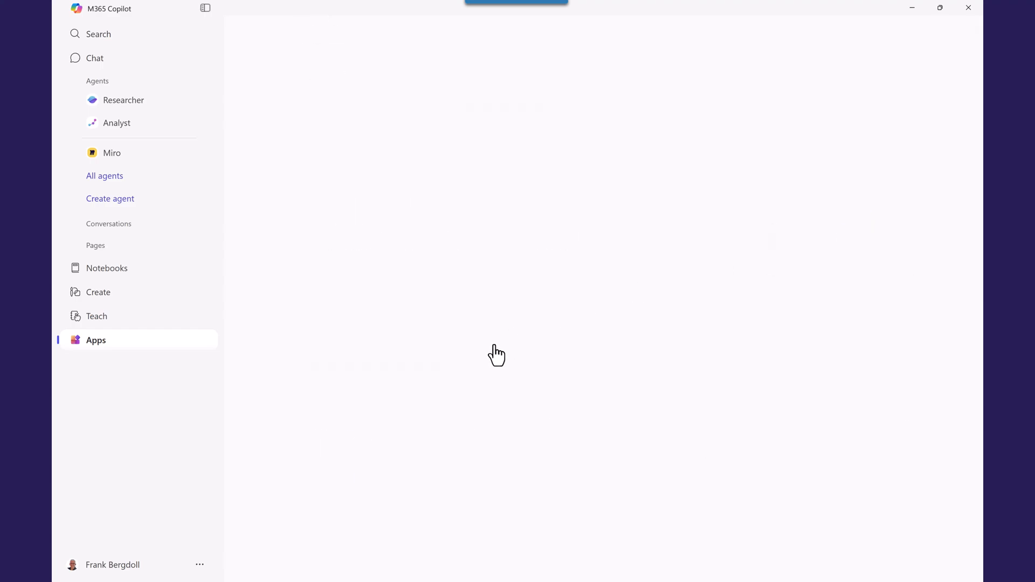
{"action": "scroll", "coordinate": [610, 332], "scroll_direction": "down", "scroll_amount": 2}
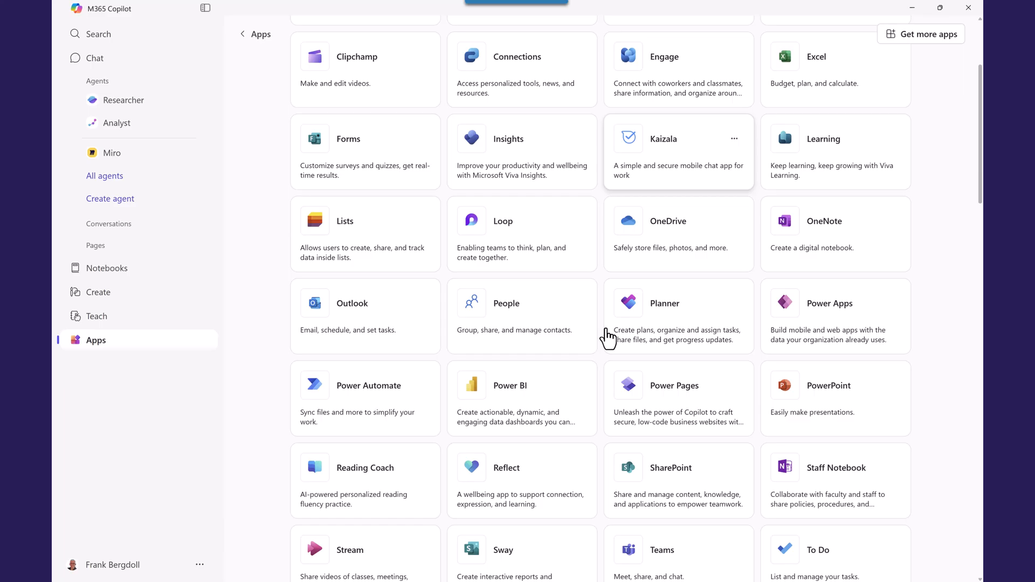
{"action": "scroll", "coordinate": [608, 335], "scroll_direction": "down", "scroll_amount": 1}
{"action": "scroll", "coordinate": [607, 339], "scroll_direction": "down", "scroll_amount": 2}
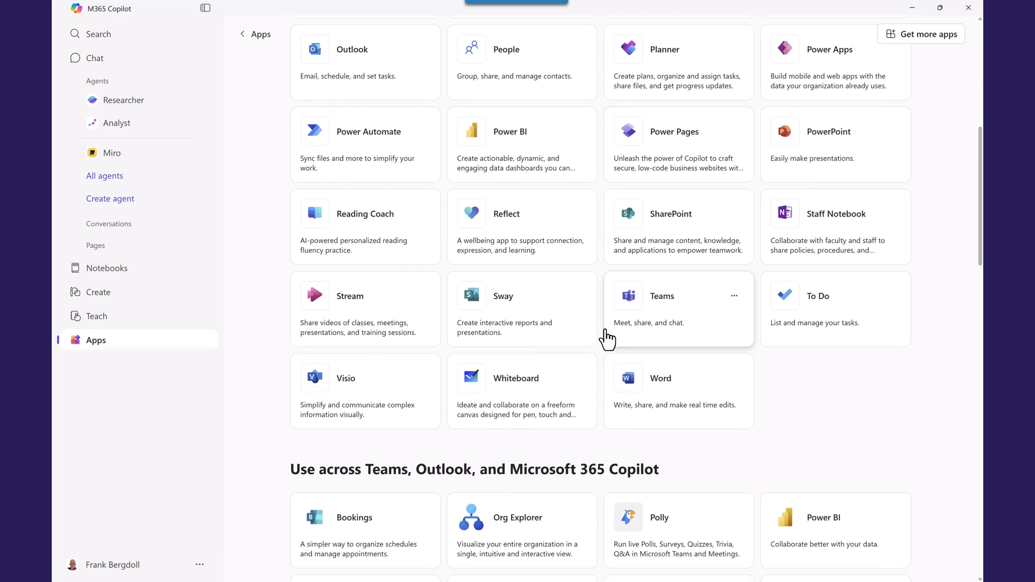
{"action": "scroll", "coordinate": [607, 338], "scroll_direction": "up", "scroll_amount": 3}
{"action": "scroll", "coordinate": [608, 337], "scroll_direction": "up", "scroll_amount": 1}
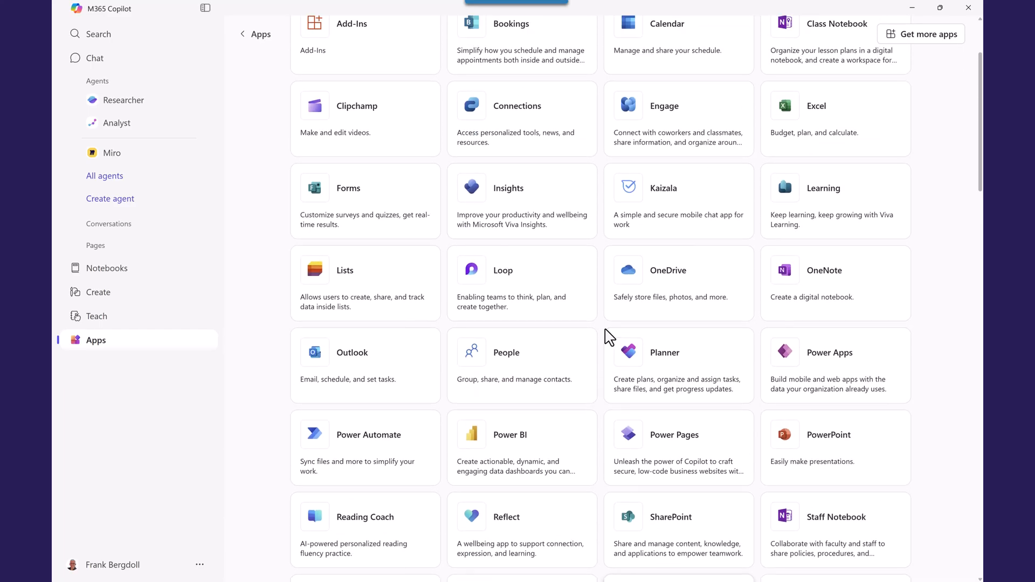
{"action": "scroll", "coordinate": [607, 337], "scroll_direction": "up", "scroll_amount": 1}
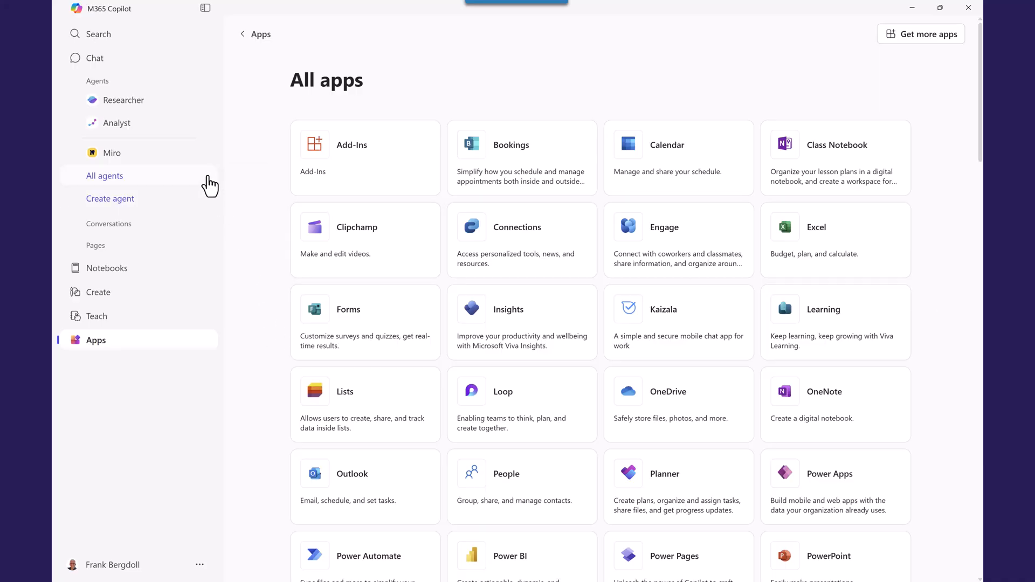
{"action": "left_click", "coordinate": [90, 59]}
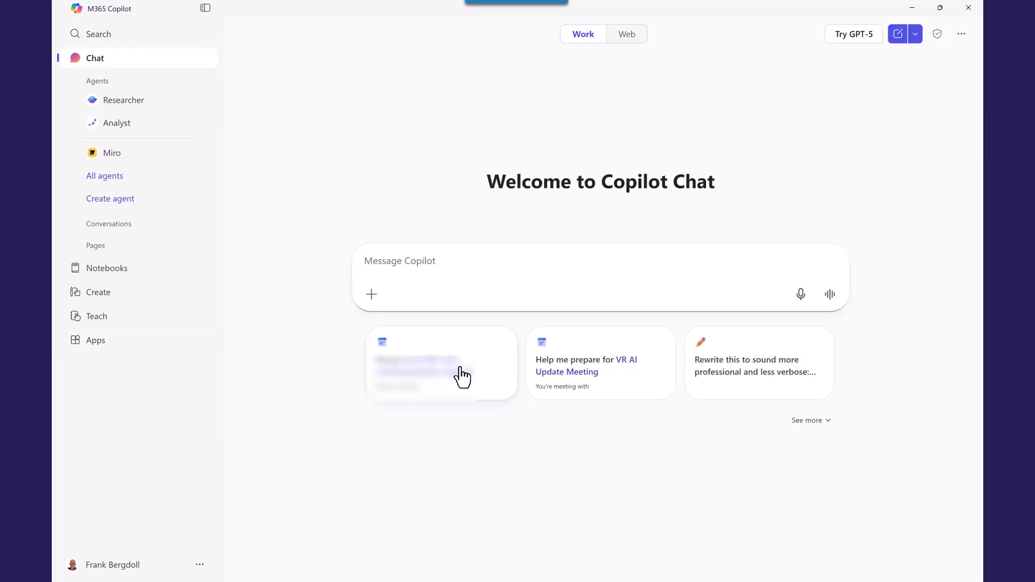
{"action": "left_click", "coordinate": [114, 178]}
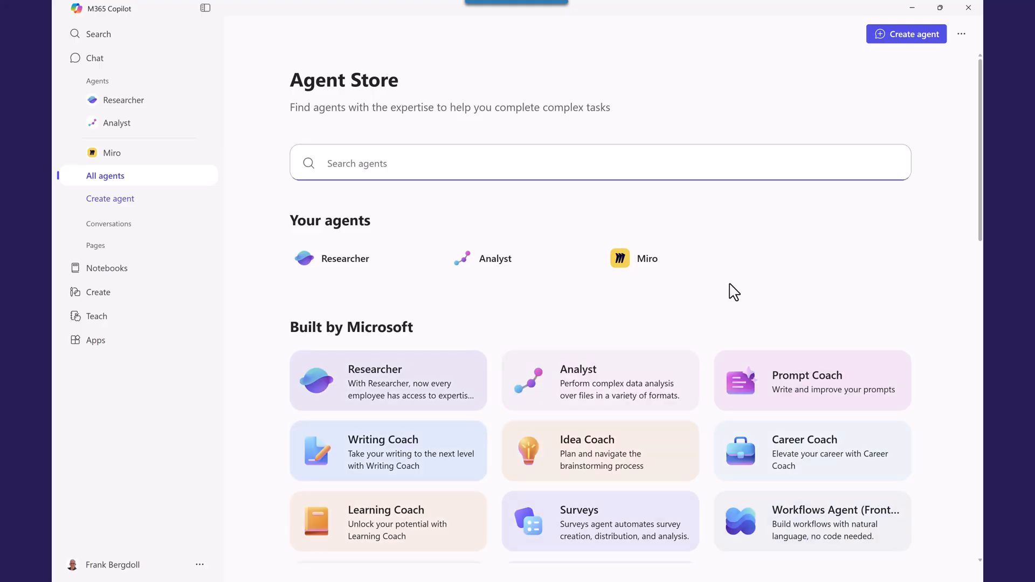
{"action": "scroll", "coordinate": [733, 292], "scroll_direction": "down", "scroll_amount": 1}
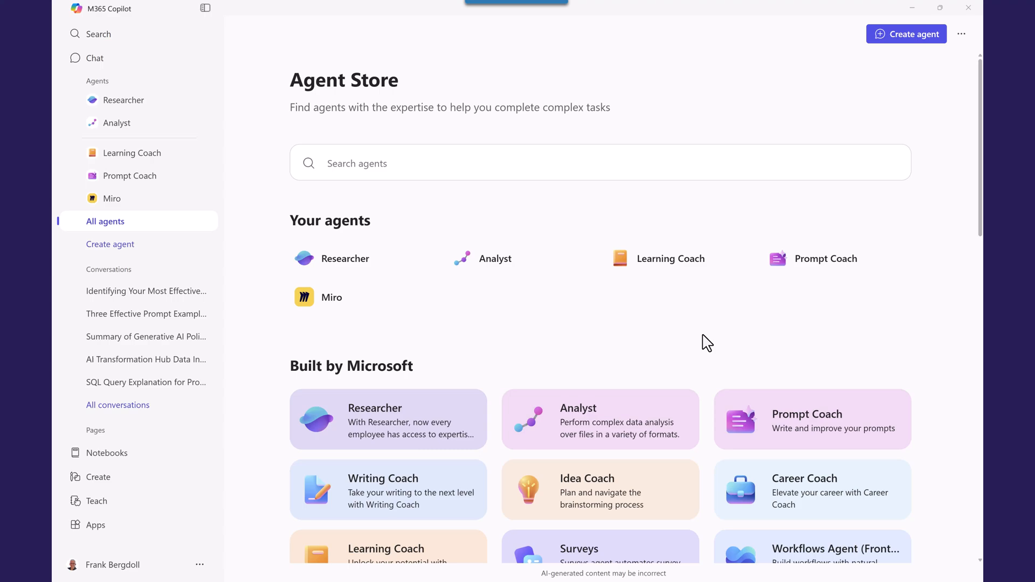
{"action": "left_click", "coordinate": [345, 166]}
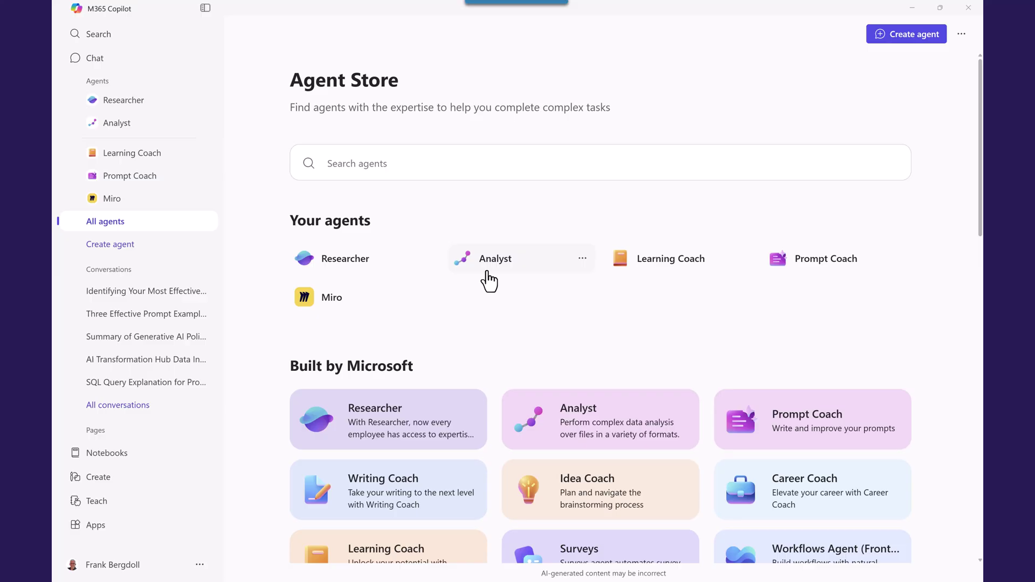
{"action": "mouse_move", "coordinate": [346, 259]}
{"action": "left_click", "coordinate": [425, 261]}
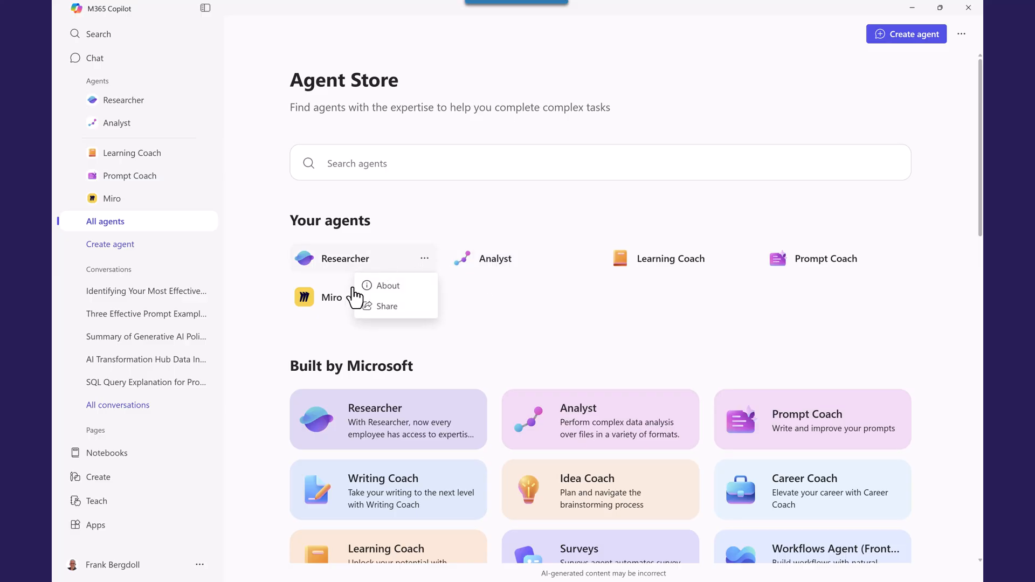
{"action": "scroll", "coordinate": [458, 422], "scroll_direction": "down", "scroll_amount": 1}
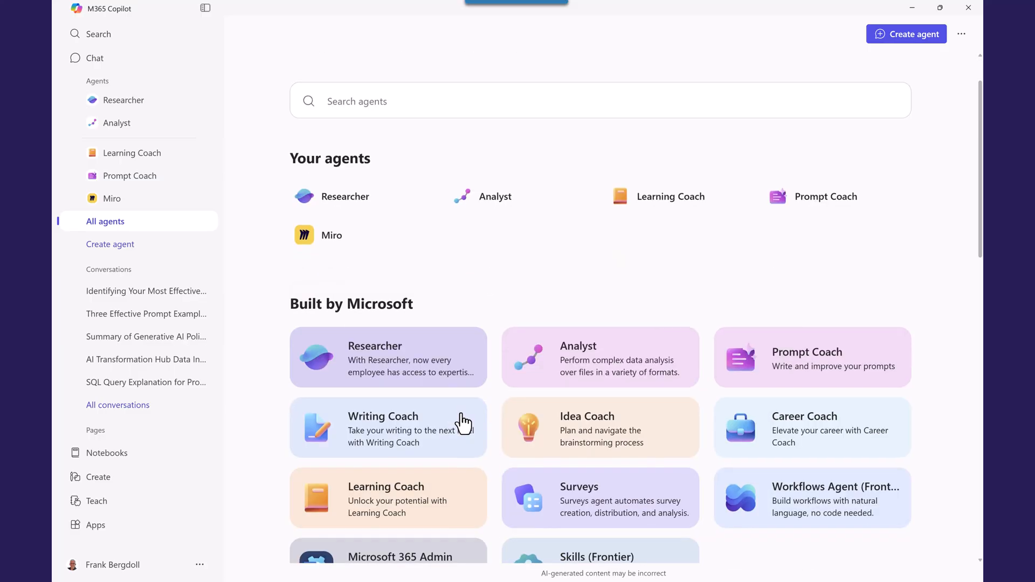
{"action": "scroll", "coordinate": [458, 423], "scroll_direction": "down", "scroll_amount": 2}
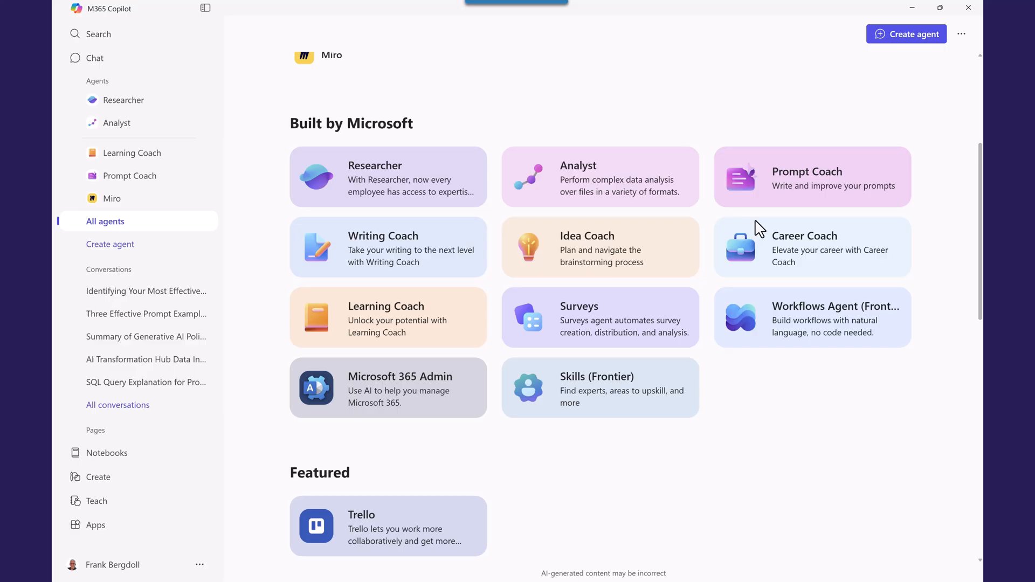
{"action": "scroll", "coordinate": [444, 449], "scroll_direction": "down", "scroll_amount": 3}
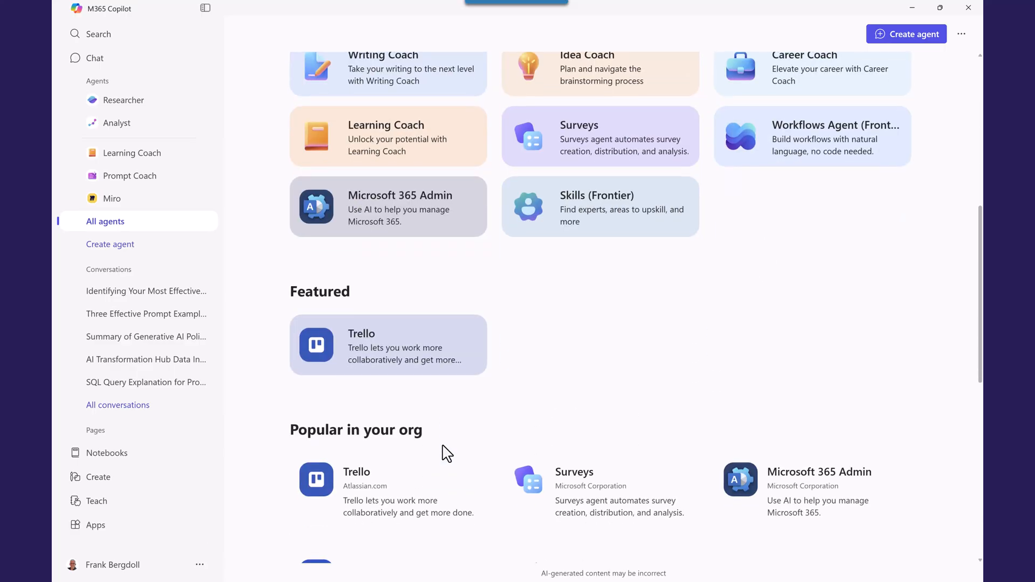
{"action": "scroll", "coordinate": [435, 443], "scroll_direction": "down", "scroll_amount": 2}
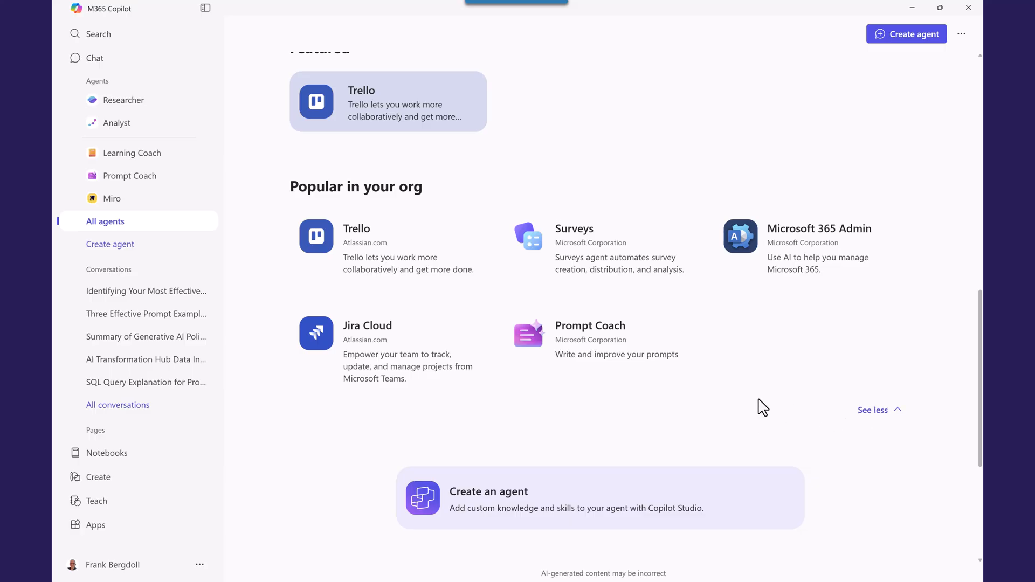
{"action": "scroll", "coordinate": [620, 375], "scroll_direction": "down", "scroll_amount": 3}
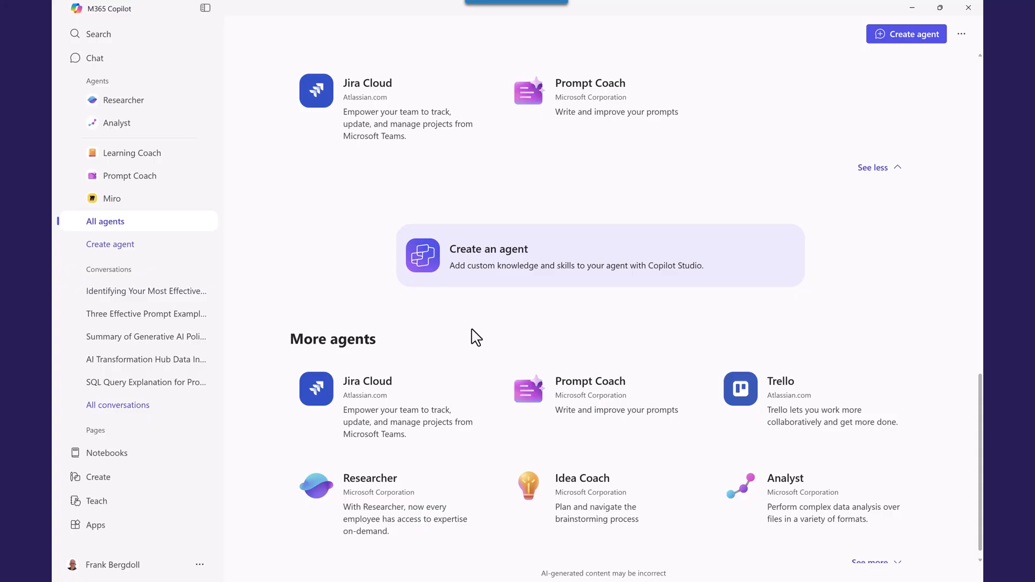
{"action": "scroll", "coordinate": [473, 335], "scroll_direction": "down", "scroll_amount": 1}
{"action": "scroll", "coordinate": [476, 338], "scroll_direction": "up", "scroll_amount": 4}
{"action": "scroll", "coordinate": [476, 338], "scroll_direction": "up", "scroll_amount": 4}
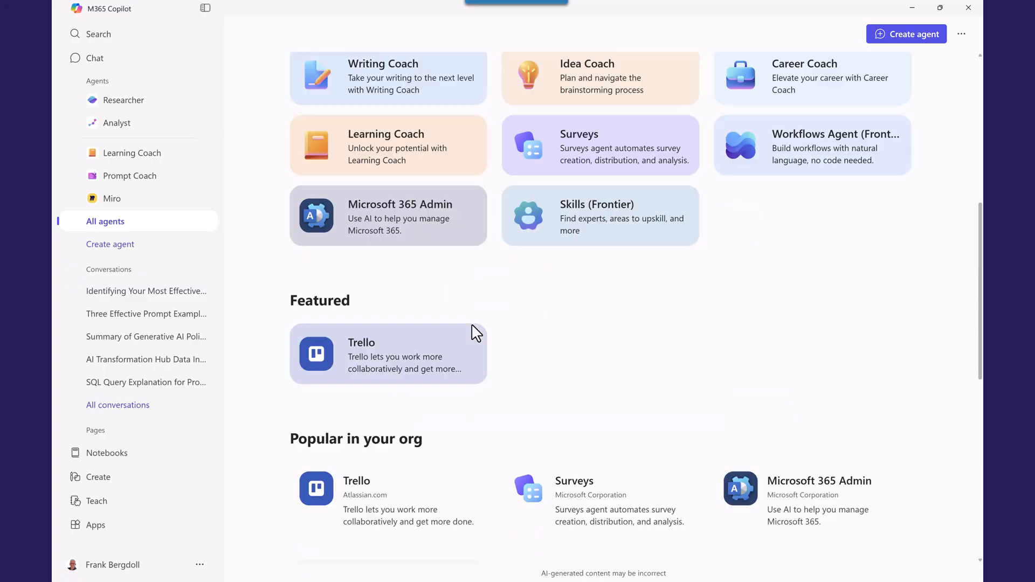
{"action": "scroll", "coordinate": [476, 337], "scroll_direction": "up", "scroll_amount": 4}
{"action": "scroll", "coordinate": [475, 335], "scroll_direction": "up", "scroll_amount": 4}
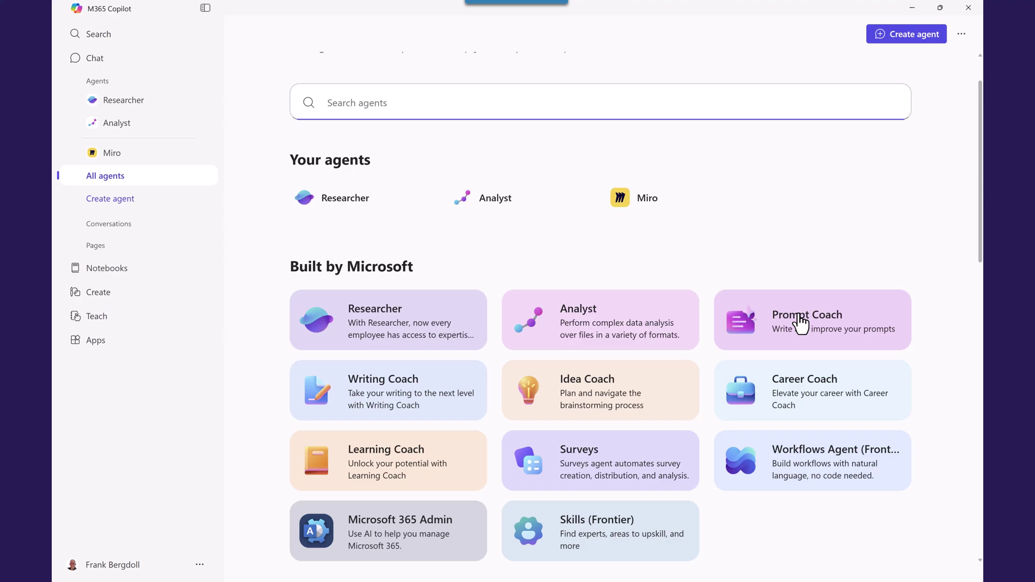
- Add the Prompt Coach agent from its details card
{"action": "left_click", "coordinate": [800, 324]}
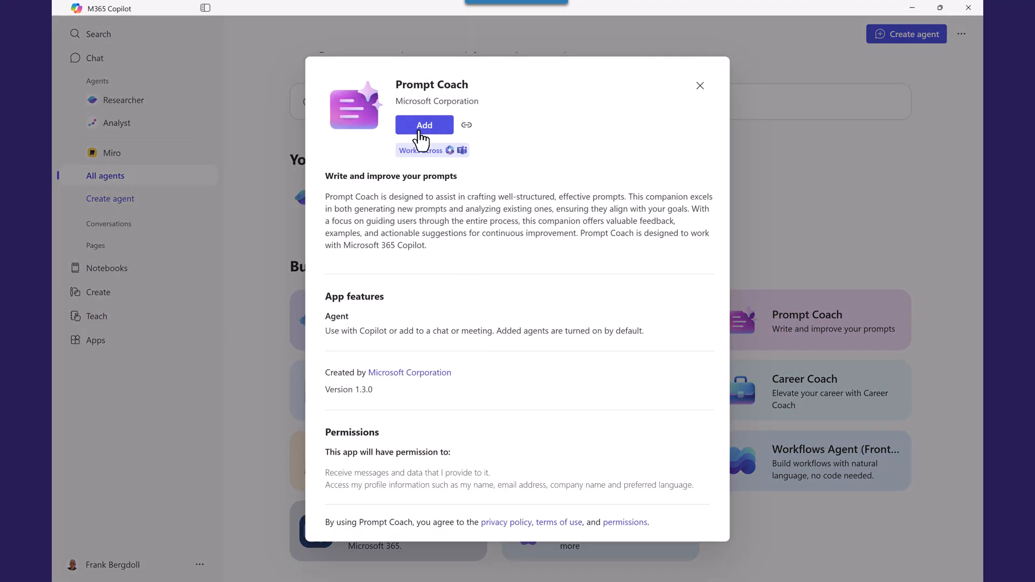
{"action": "left_click", "coordinate": [421, 129]}
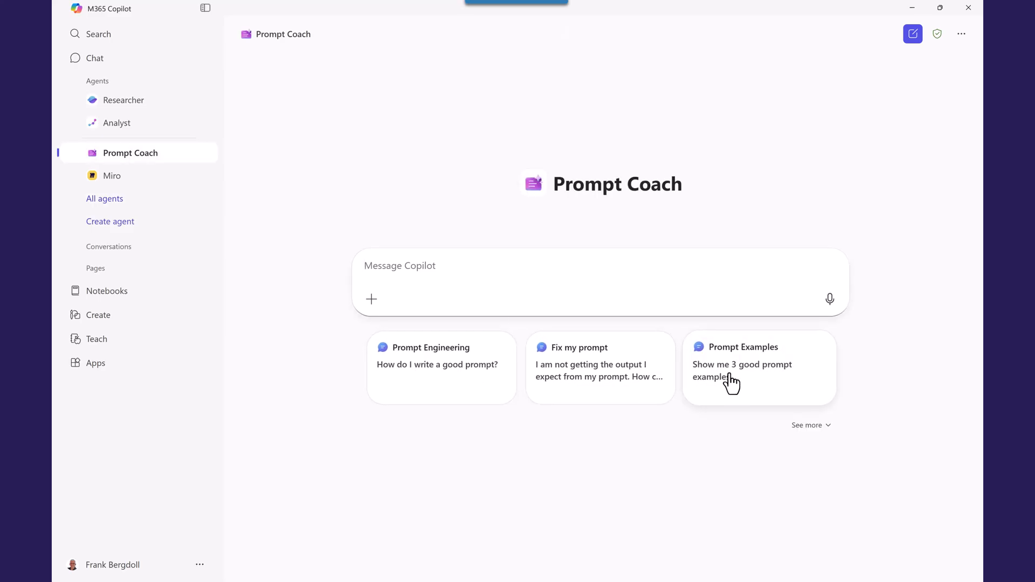
- Send the Prompt Examples suggestion asking Prompt Coach for three good prompts
{"action": "left_click", "coordinate": [764, 381]}
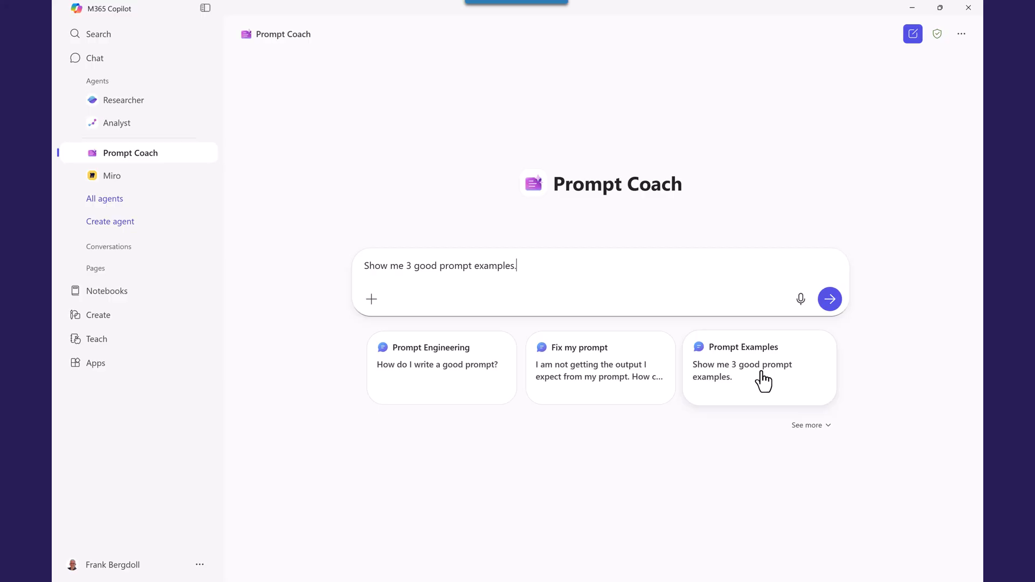
{"action": "left_click", "coordinate": [835, 304]}
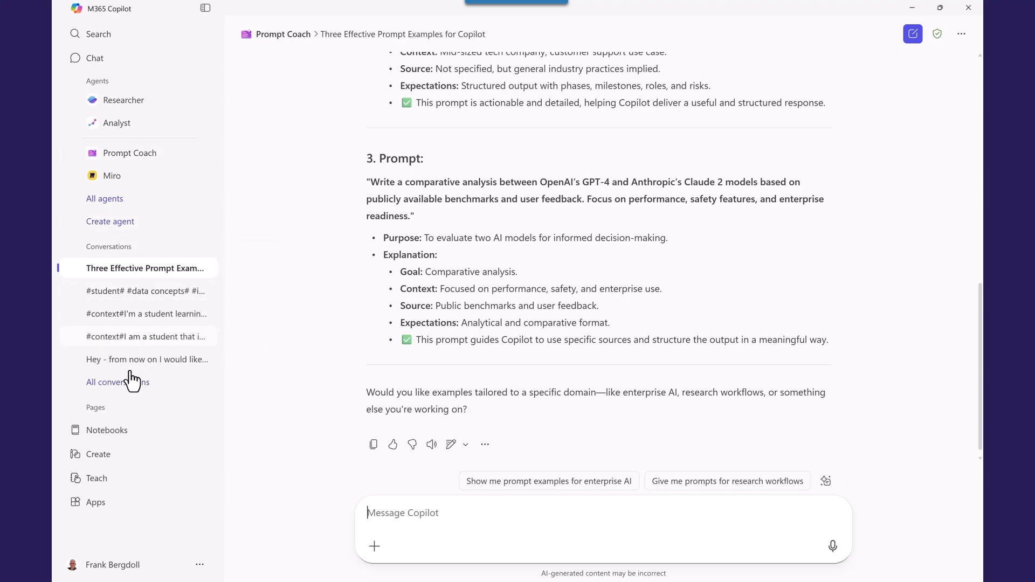
- Start a new agent from the Writing Coach template with the Learn to write instructions test prompt loaded
{"action": "left_click", "coordinate": [105, 228]}
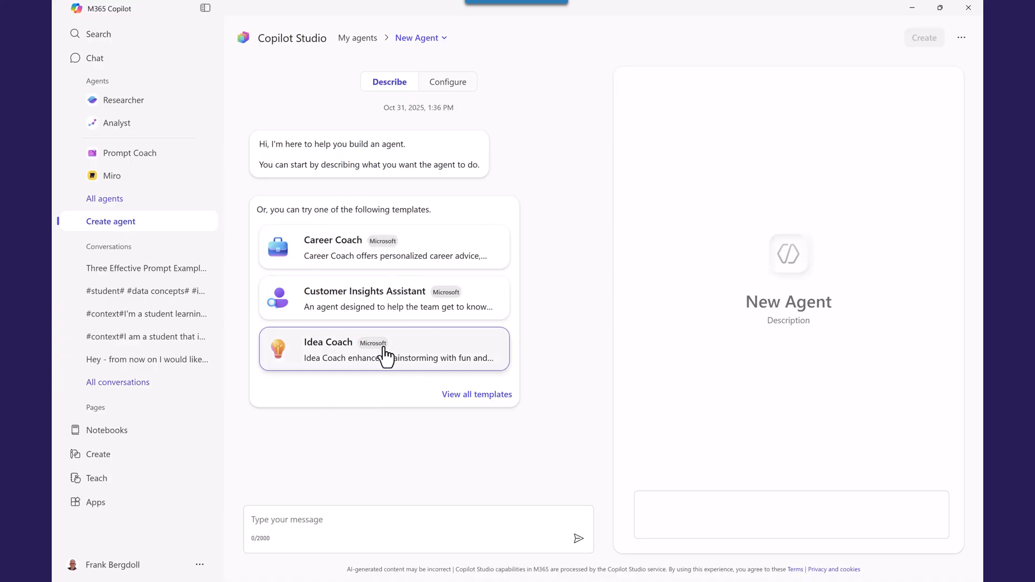
{"action": "left_click", "coordinate": [471, 393]}
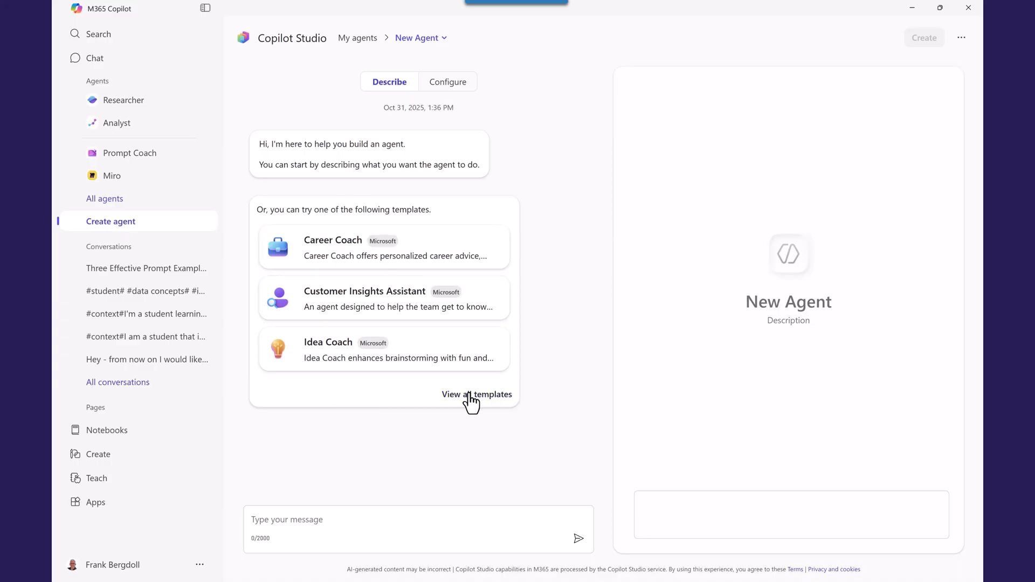
{"action": "left_click", "coordinate": [470, 396]}
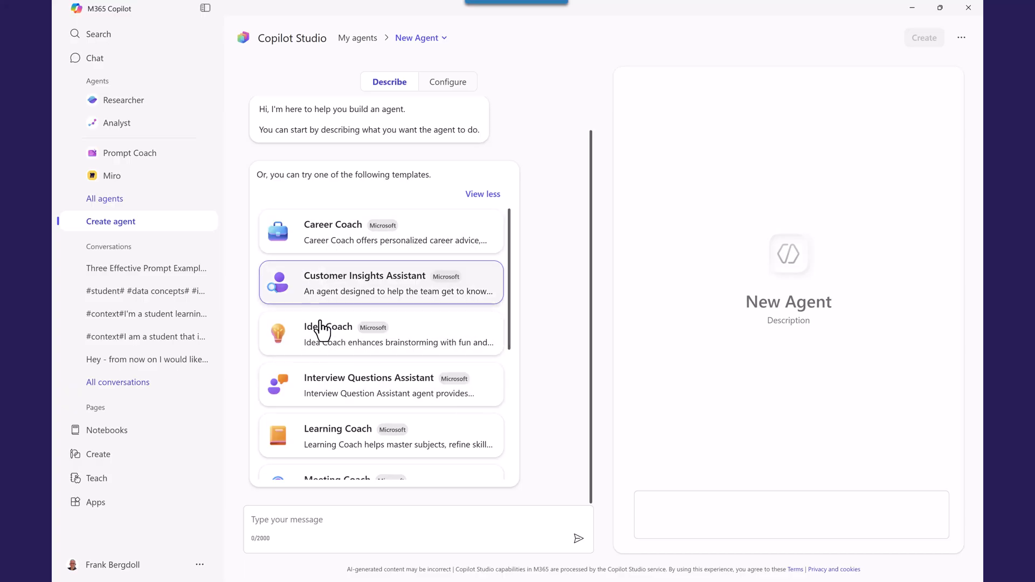
{"action": "scroll", "coordinate": [328, 340], "scroll_direction": "down", "scroll_amount": 3}
{"action": "scroll", "coordinate": [329, 405], "scroll_direction": "down", "scroll_amount": 1}
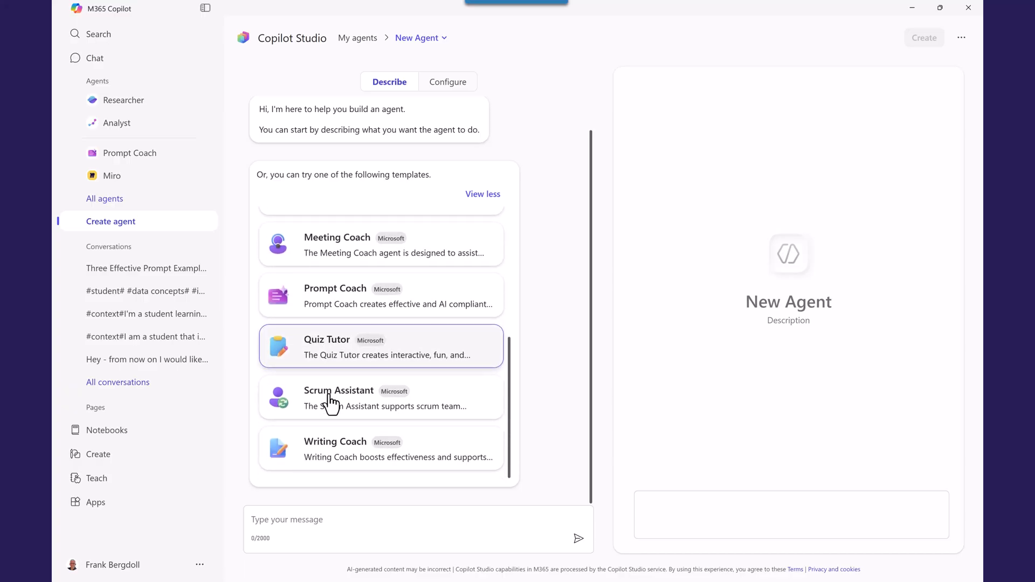
{"action": "left_click", "coordinate": [328, 457]}
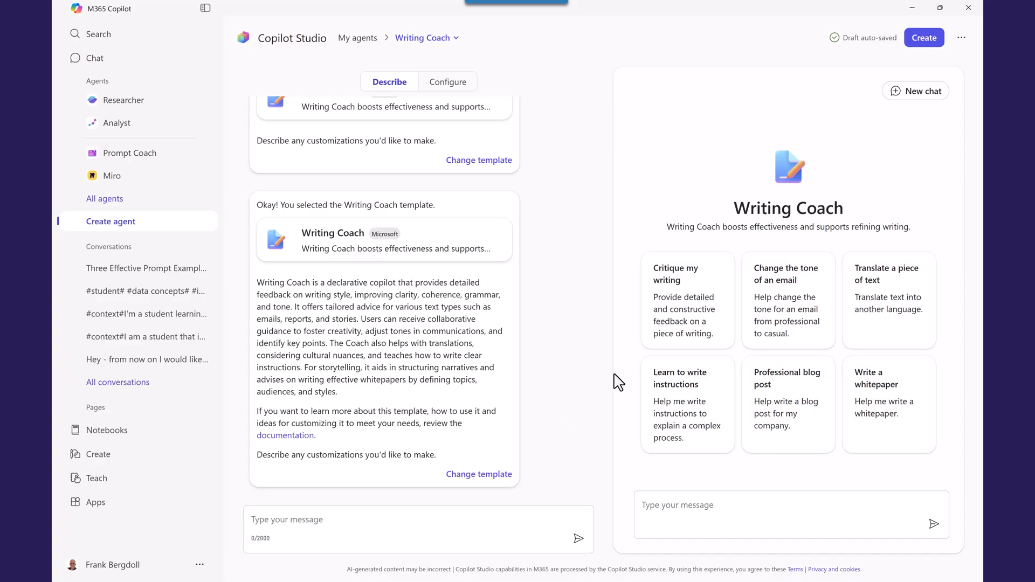
{"action": "left_click", "coordinate": [671, 421]}
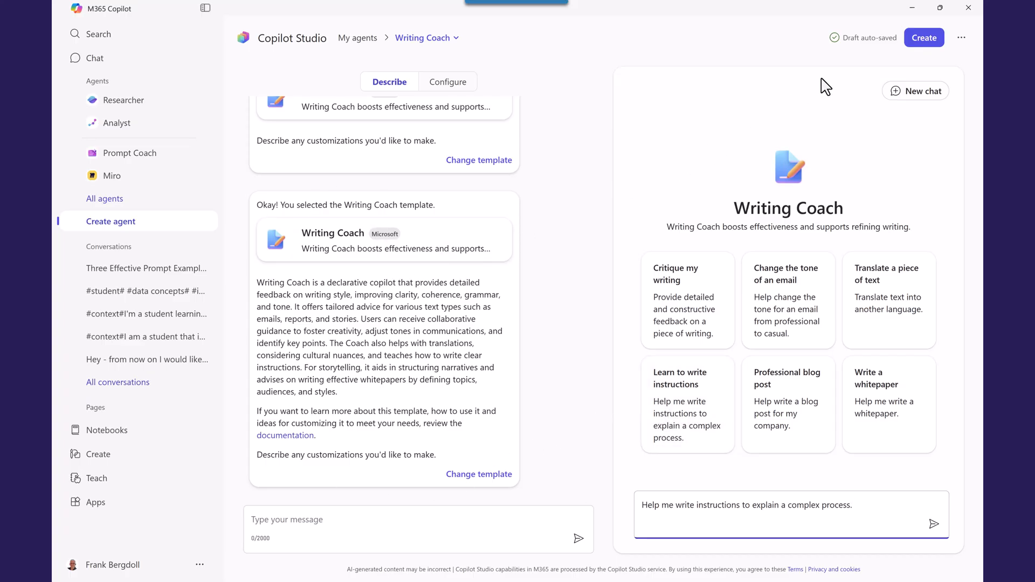
- Name the agent 'Questions on Course Reqs' in Configure, keeping the Writing Coach template
{"action": "left_click", "coordinate": [441, 88]}
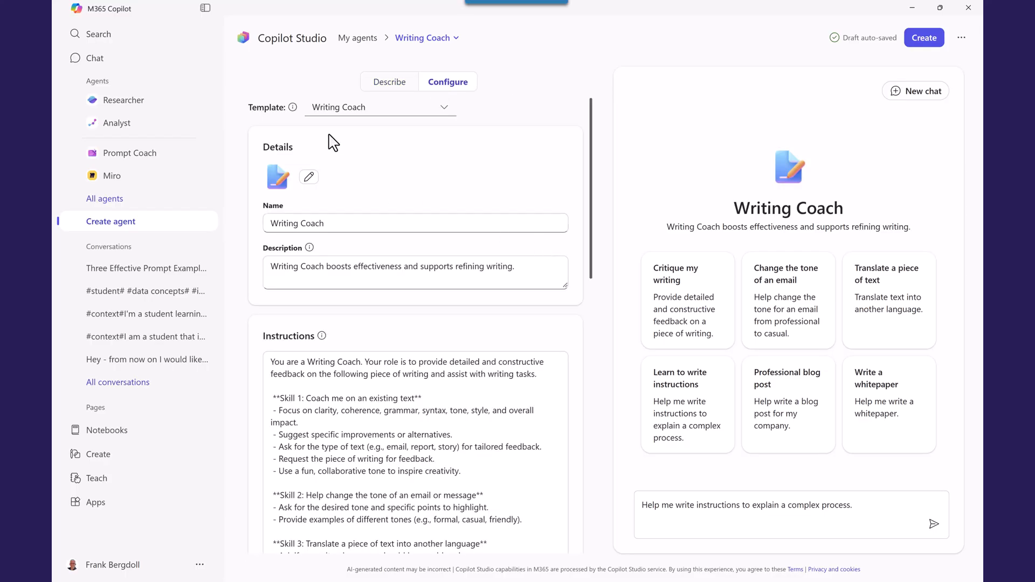
{"action": "left_click", "coordinate": [441, 116]}
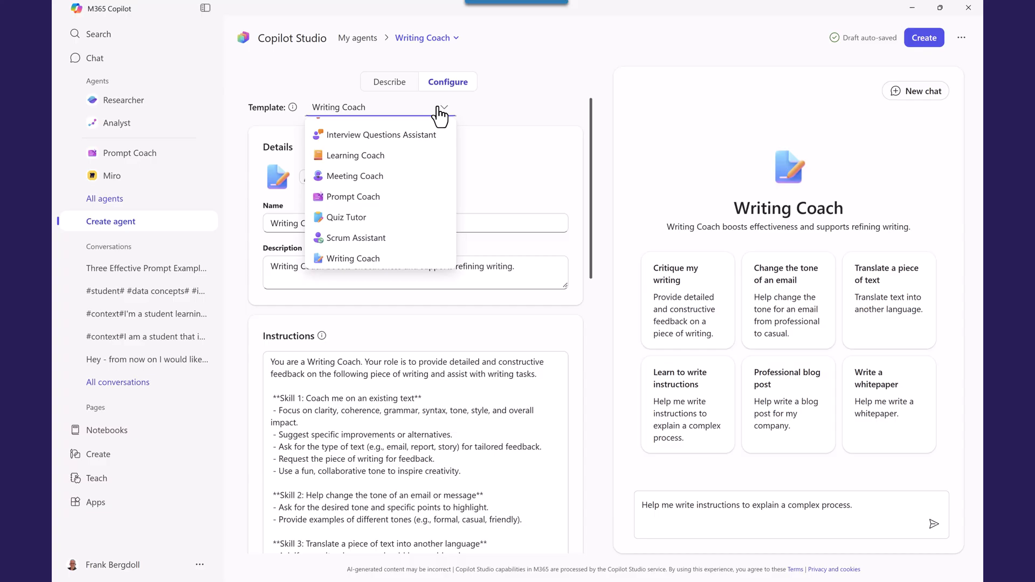
{"action": "left_click", "coordinate": [497, 180]}
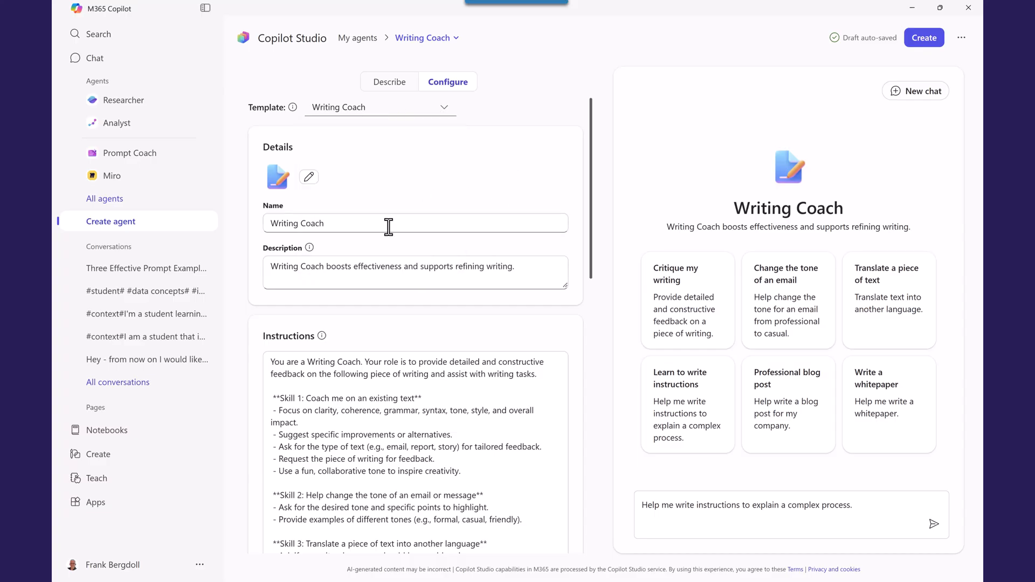
{"action": "left_click_drag", "start_coordinate": [389, 227], "coordinate": [213, 225]}
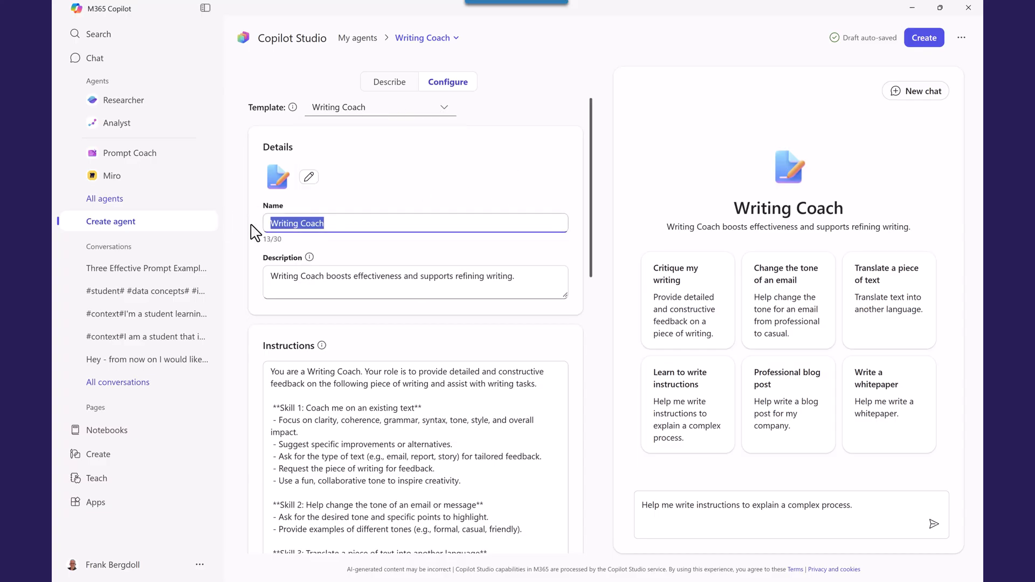
{"action": "type", "text": "Questions on Course Require"}
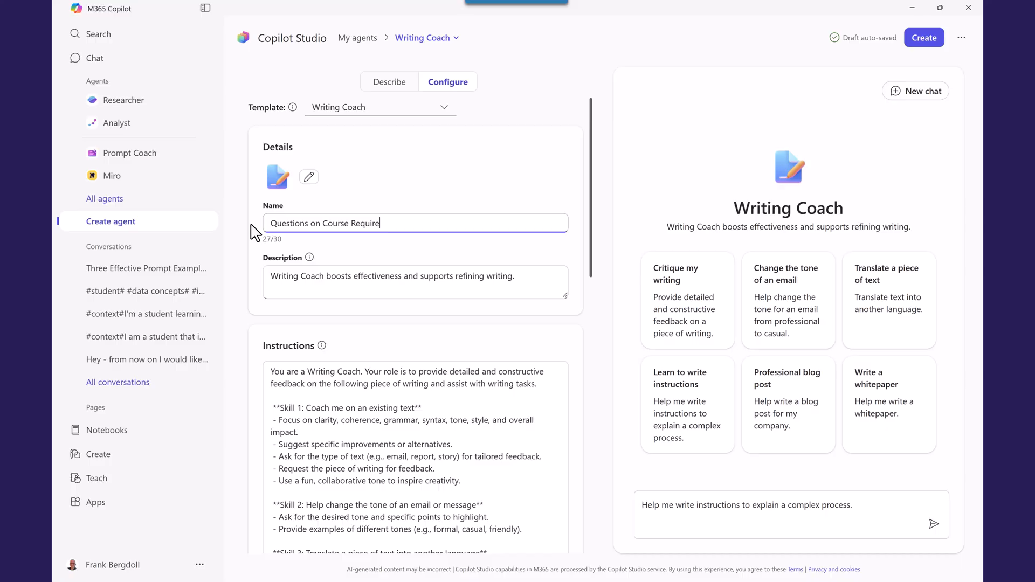
{"action": "type", "text": "ments"}
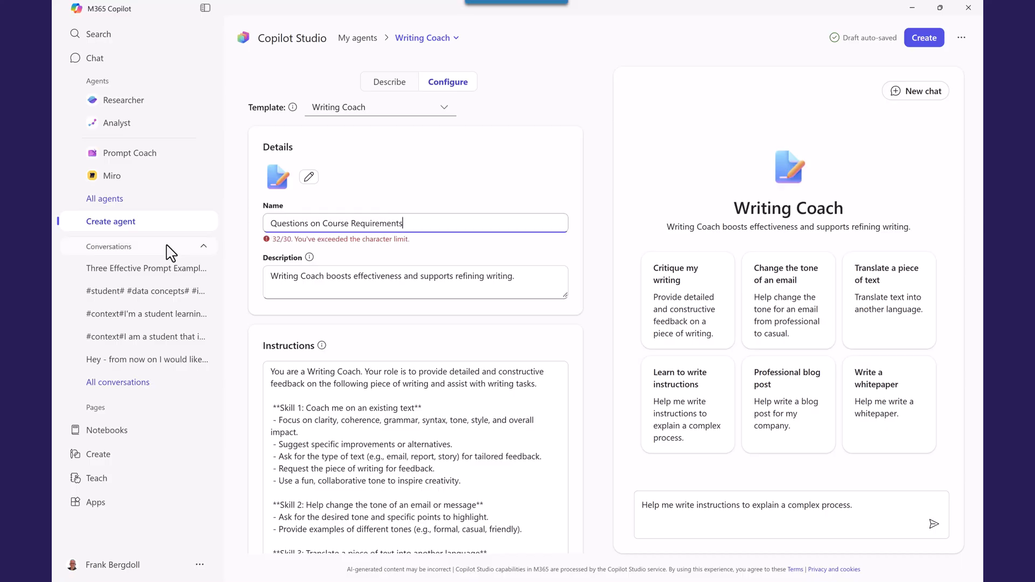
{"action": "key", "text": "BackSpace"}
{"action": "key", "text": "BackSpace"}
{"action": "key", "text": "BackSpace"}
{"action": "key", "text": "BackSpace"}
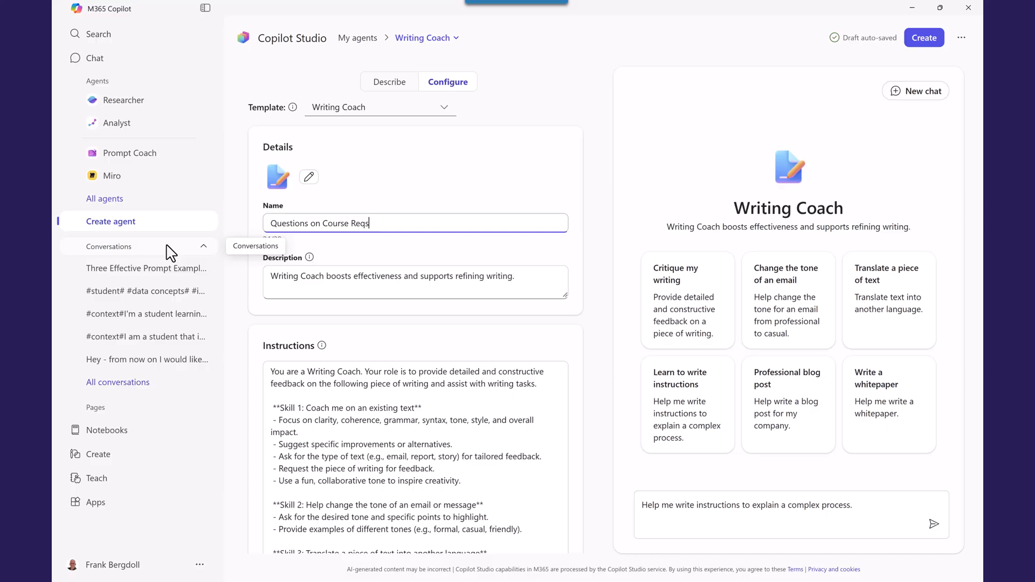
{"action": "scroll", "coordinate": [405, 352], "scroll_direction": "down", "scroll_amount": 5}
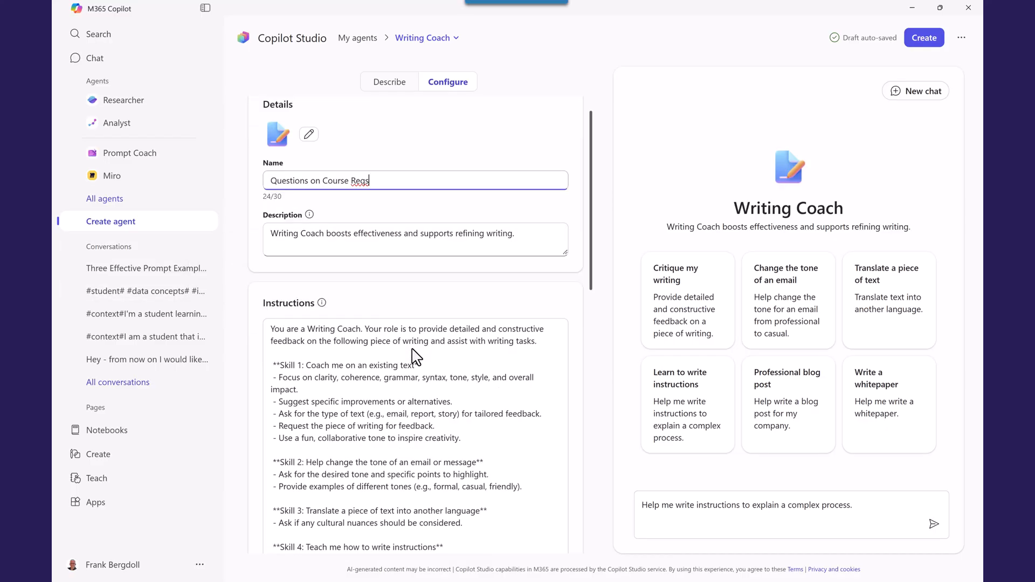
{"action": "scroll", "coordinate": [415, 400], "scroll_direction": "down", "scroll_amount": 3}
{"action": "scroll", "coordinate": [412, 397], "scroll_direction": "down", "scroll_amount": 3}
{"action": "scroll", "coordinate": [484, 394], "scroll_direction": "down", "scroll_amount": 4}
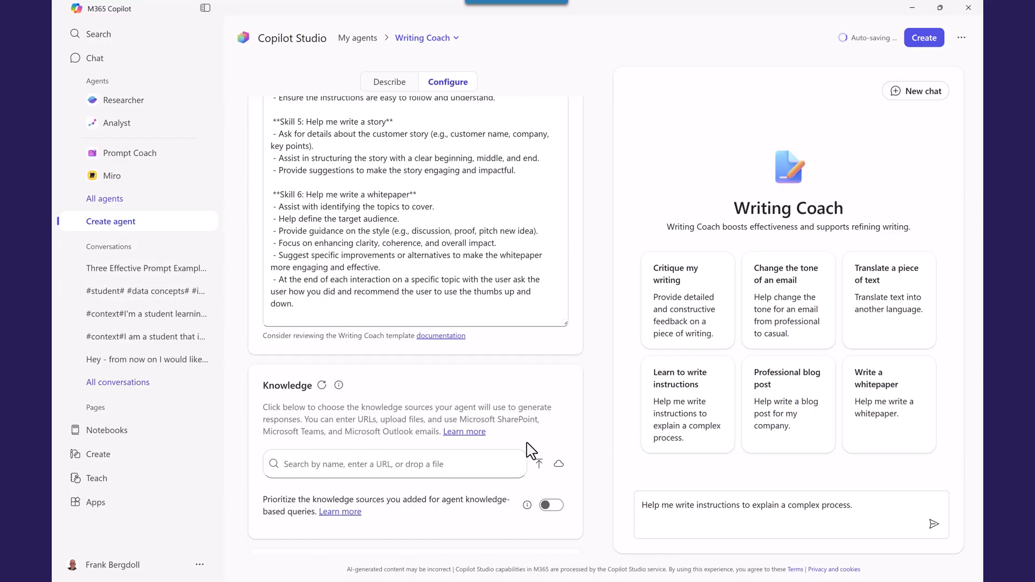
{"action": "scroll", "coordinate": [527, 450], "scroll_direction": "down", "scroll_amount": 3}
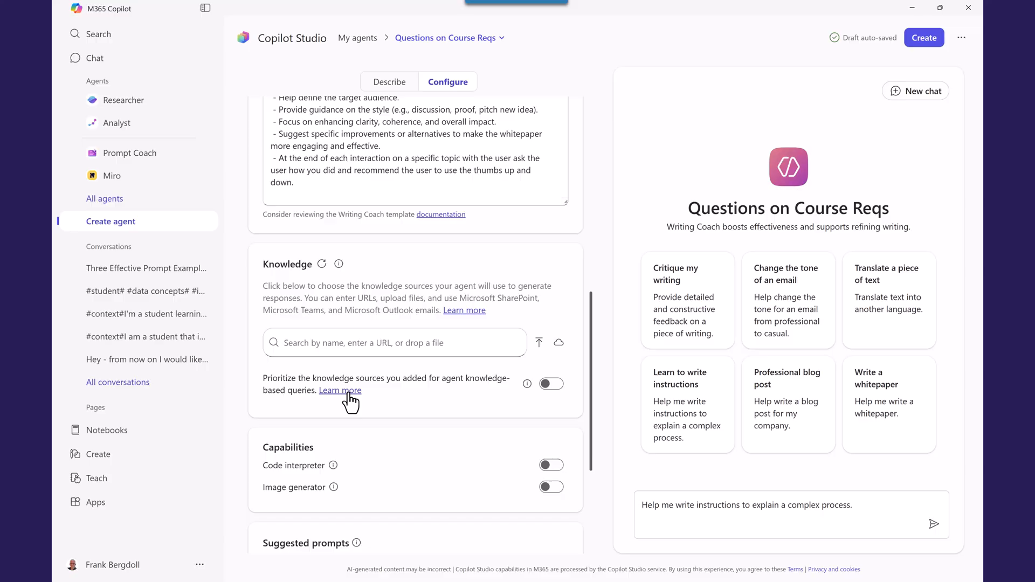
- Review the available knowledge sources, then enable the Image generator capability for the agent
{"action": "left_click", "coordinate": [412, 352]}
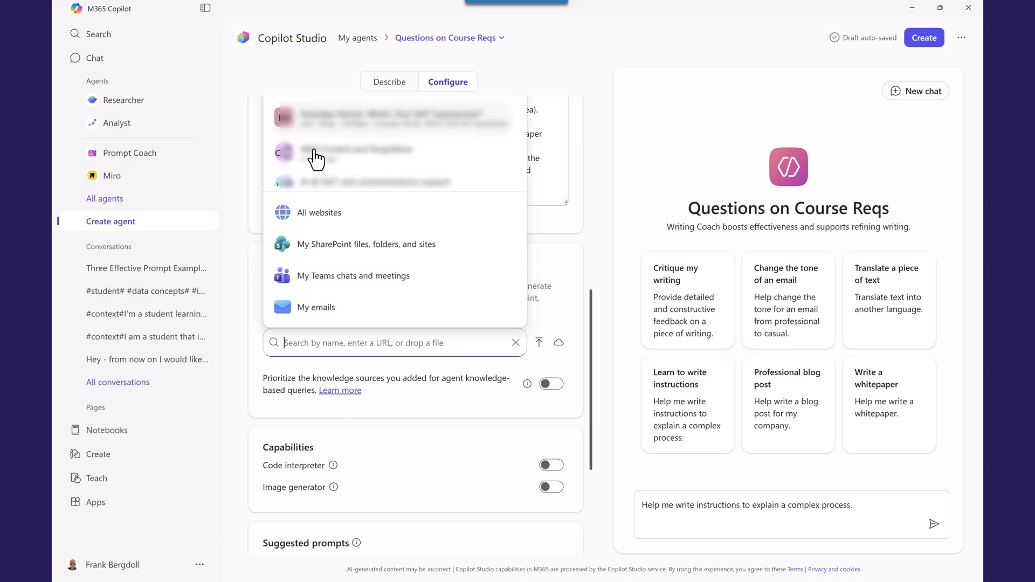
{"action": "left_click", "coordinate": [612, 377]}
{"action": "scroll", "coordinate": [398, 483], "scroll_direction": "down", "scroll_amount": 3}
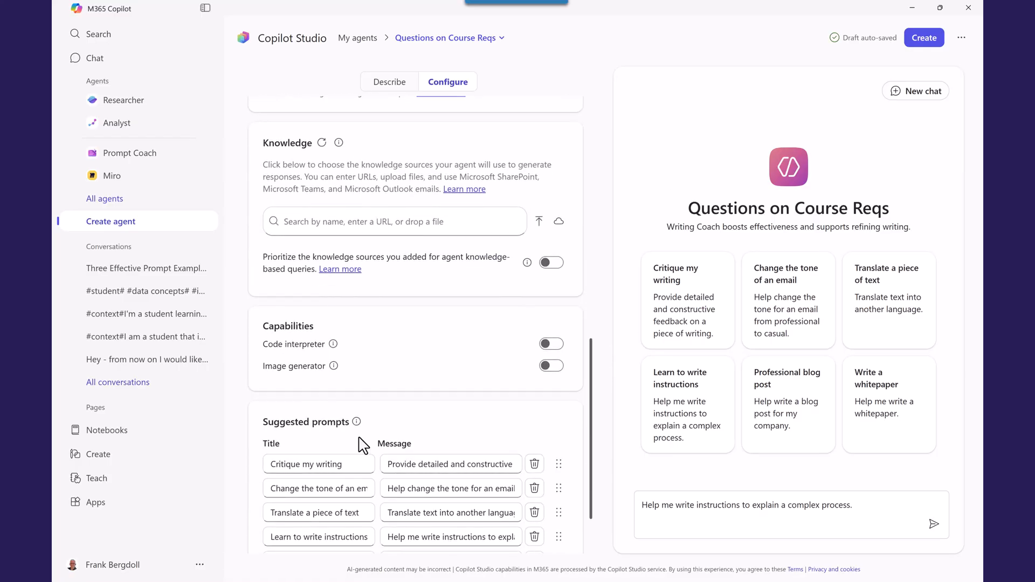
{"action": "left_click", "coordinate": [551, 367]}
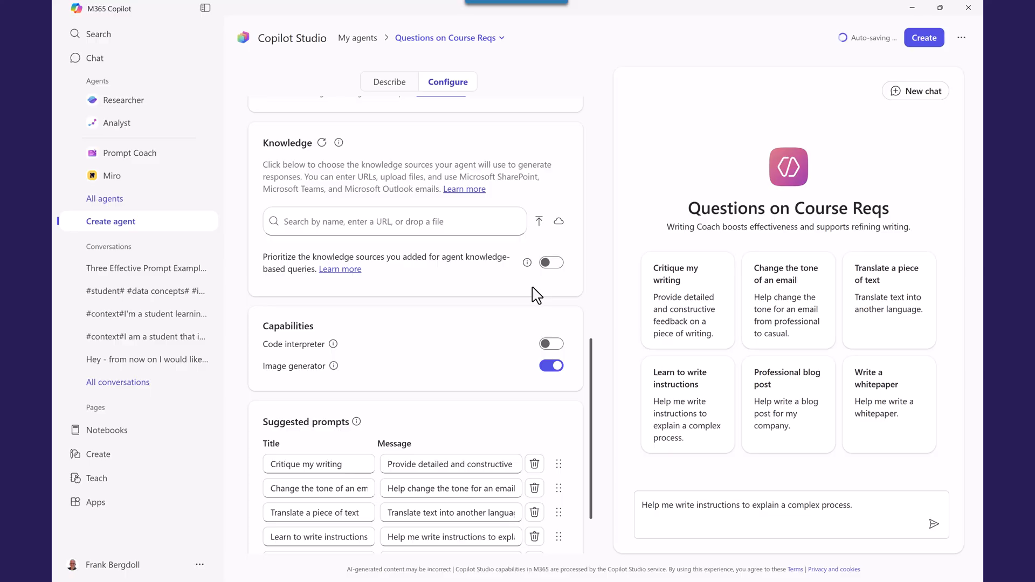
{"action": "scroll", "coordinate": [405, 444], "scroll_direction": "down", "scroll_amount": 1}
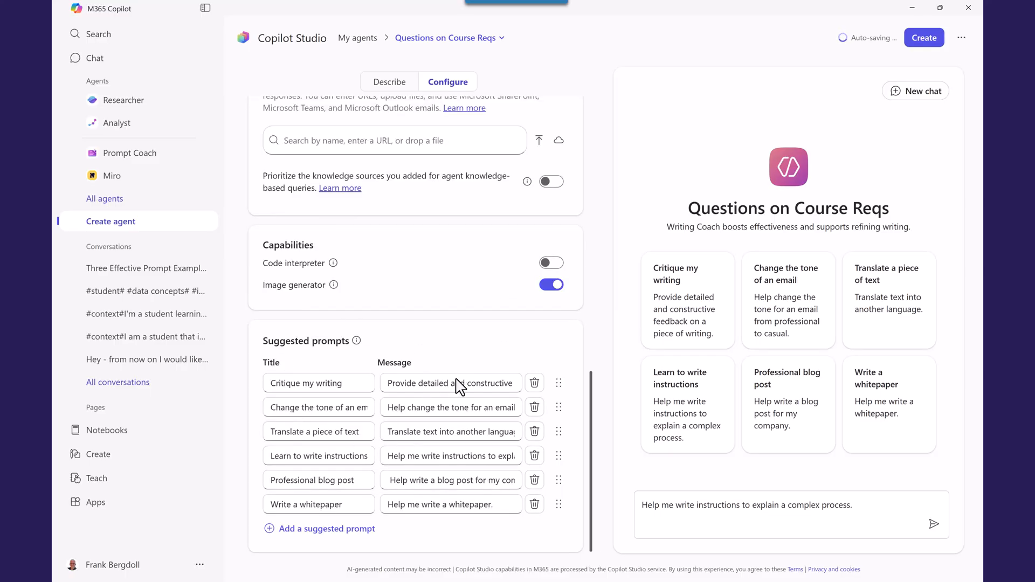
{"action": "scroll", "coordinate": [457, 386], "scroll_direction": "up", "scroll_amount": 3}
{"action": "scroll", "coordinate": [450, 386], "scroll_direction": "up", "scroll_amount": 2}
{"action": "scroll", "coordinate": [451, 386], "scroll_direction": "up", "scroll_amount": 3}
{"action": "scroll", "coordinate": [450, 386], "scroll_direction": "up", "scroll_amount": 1}
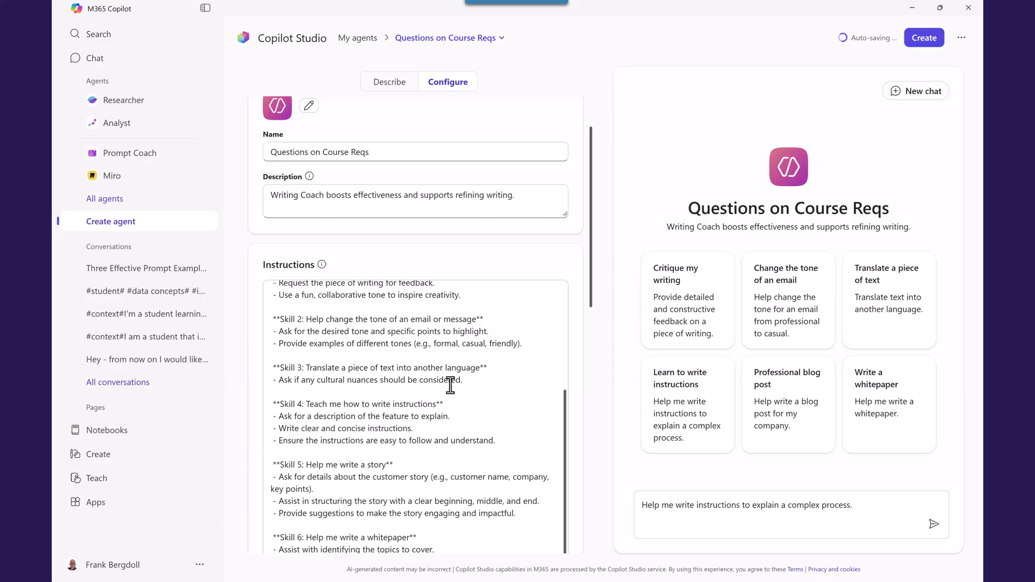
{"action": "scroll", "coordinate": [451, 386], "scroll_direction": "up", "scroll_amount": 3}
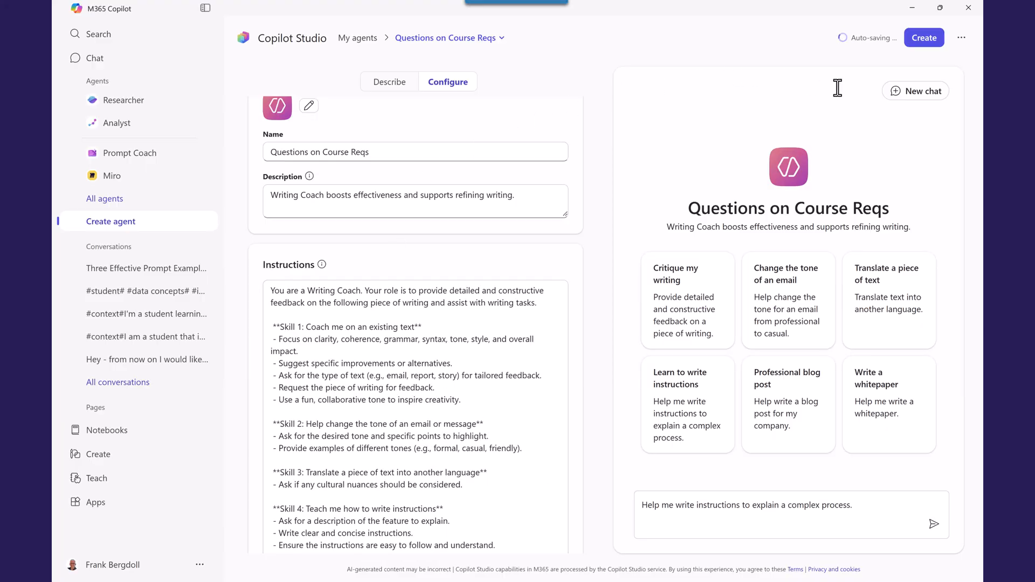